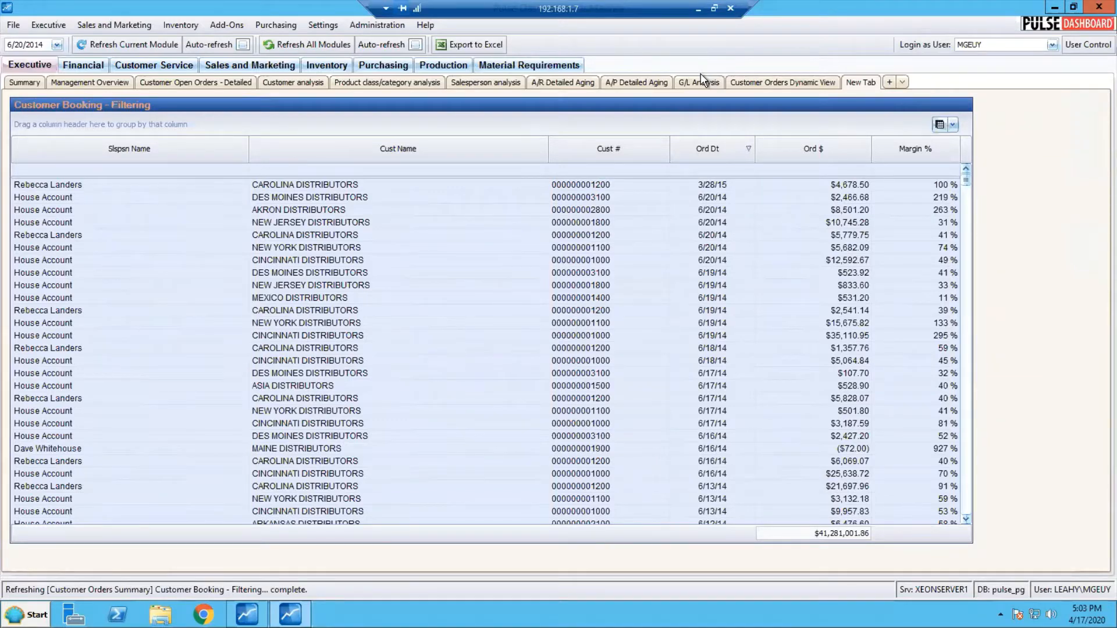
# Start a filter for the Customer Booking - Filtering report on the Cust Name field in Exclude Selection mode
pyautogui.moveTo(801, 105)
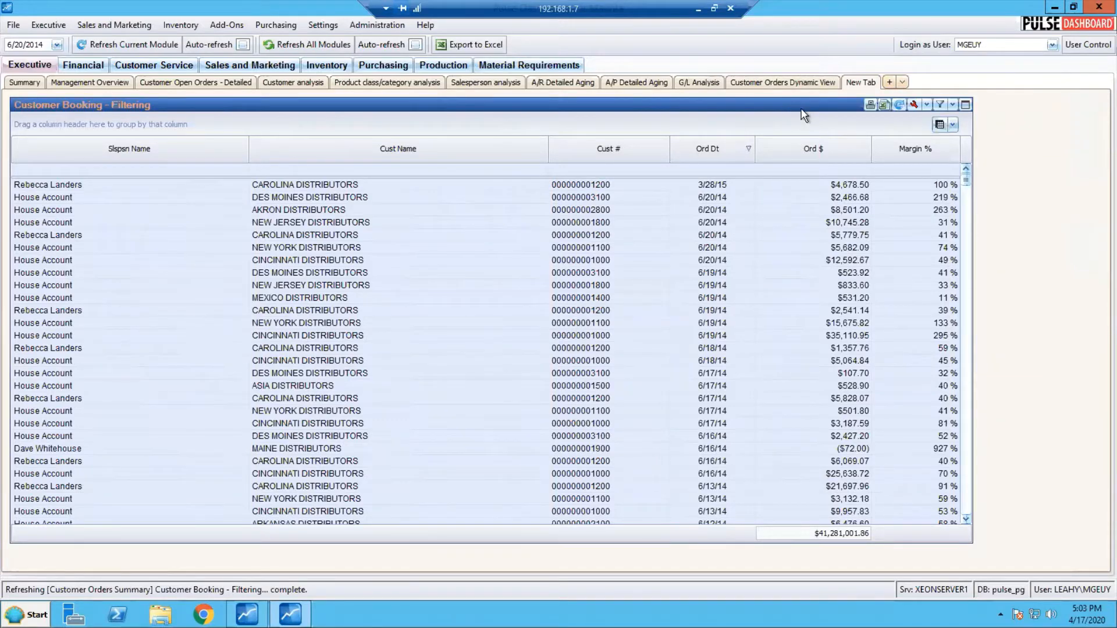
pyautogui.click(942, 105)
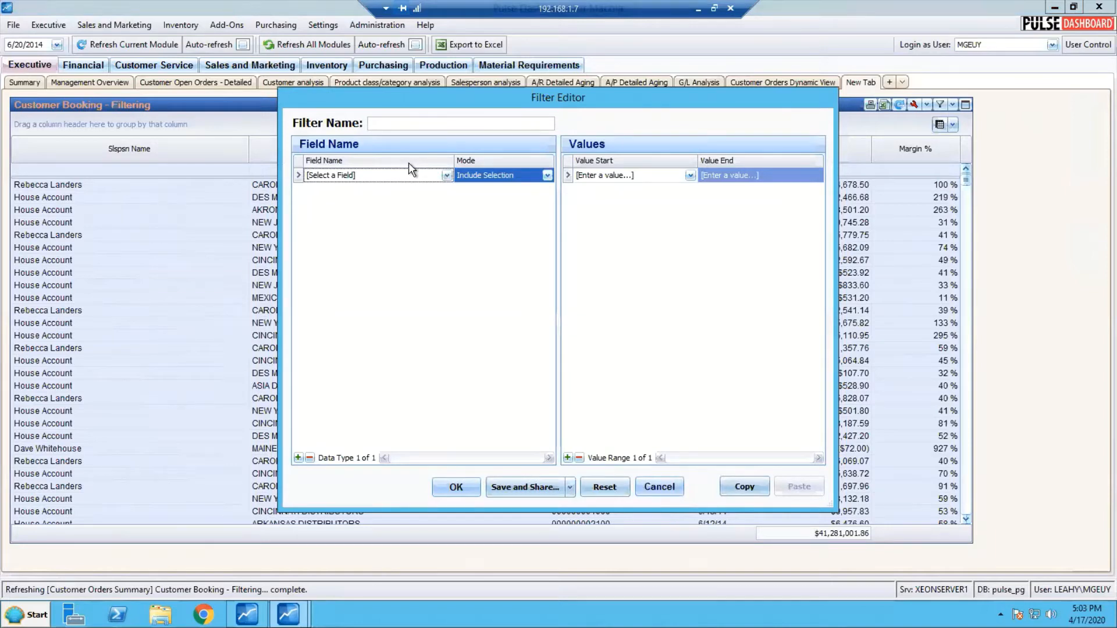
pyautogui.click(447, 176)
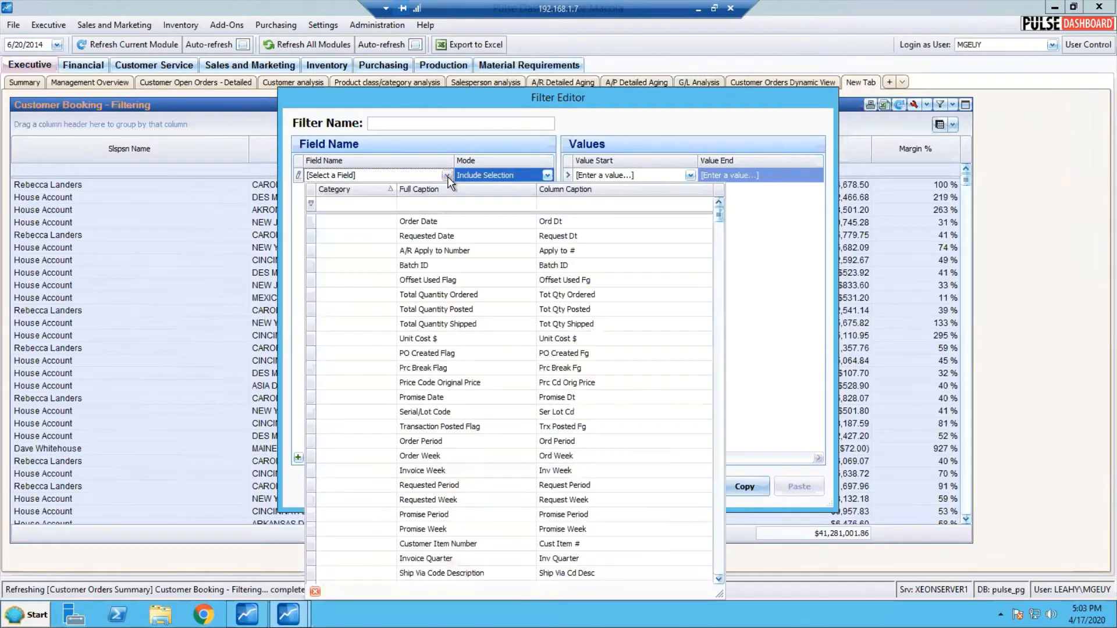
pyautogui.click(446, 203)
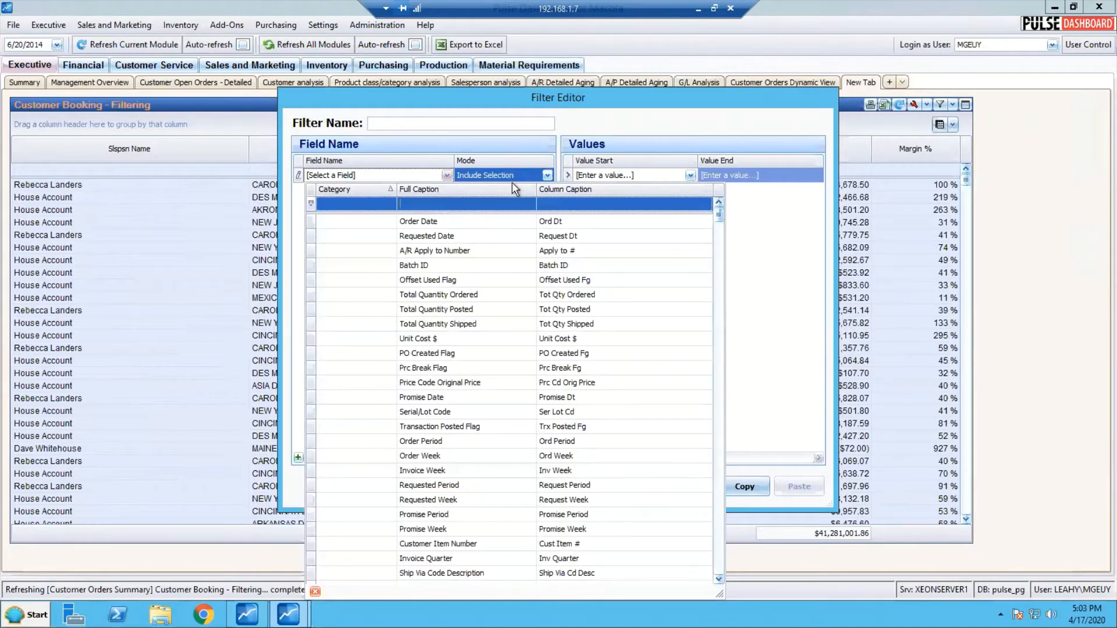
pyautogui.write('name')
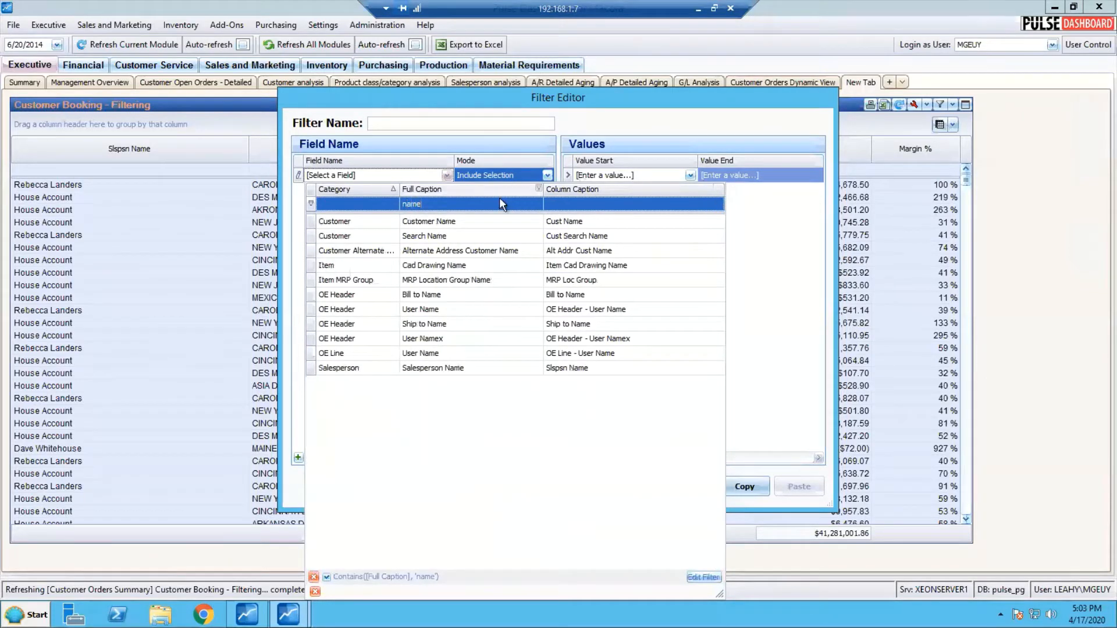
pyautogui.click(492, 221)
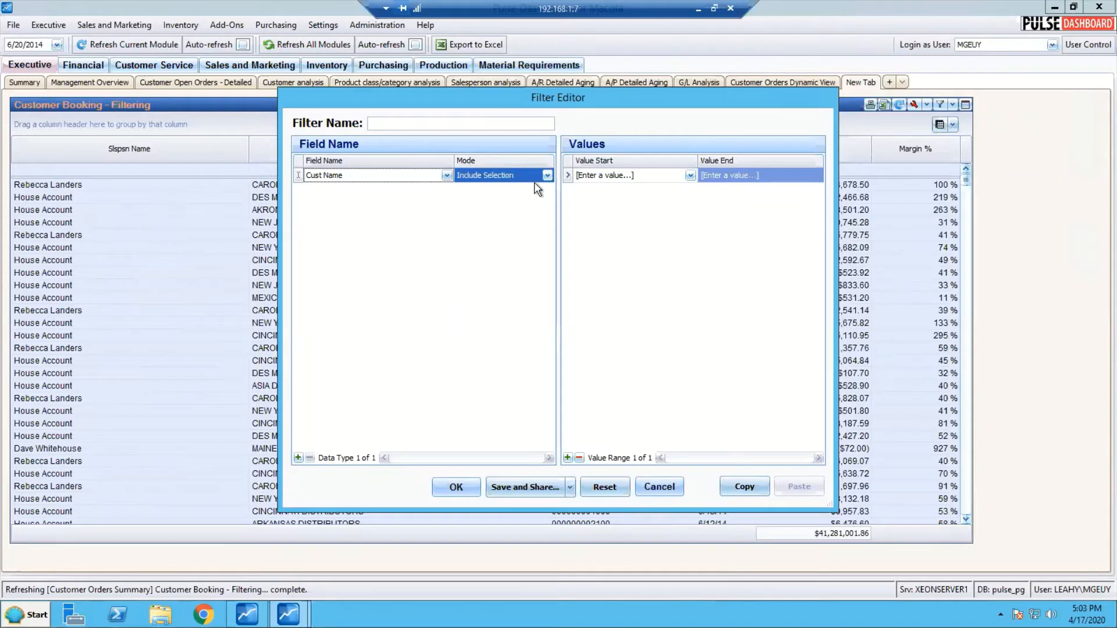
pyautogui.click(548, 176)
pyautogui.click(548, 176)
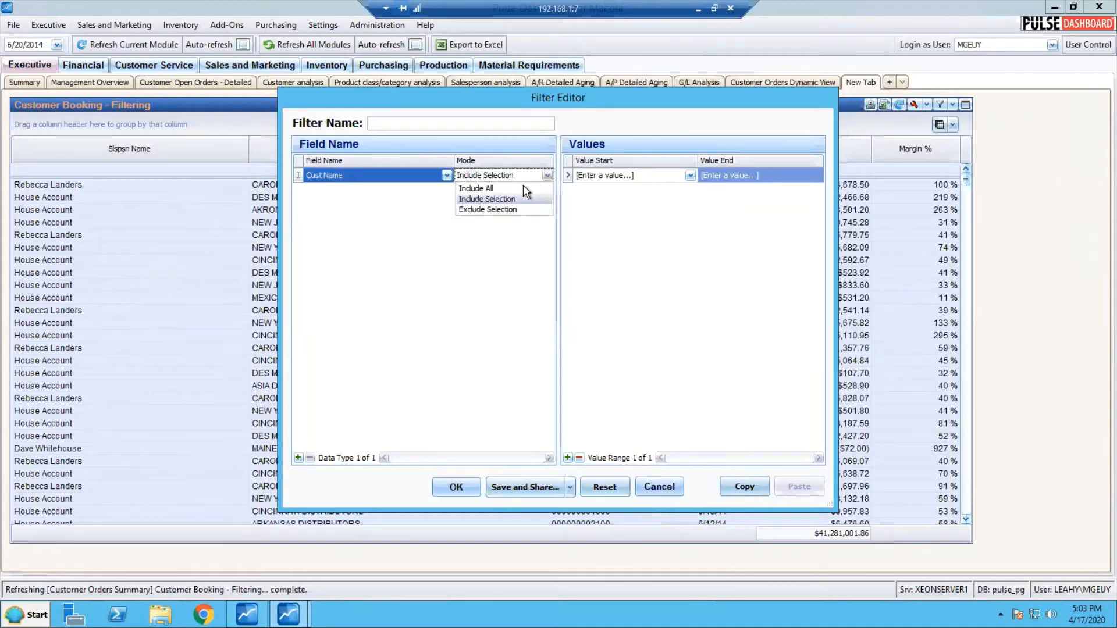
pyautogui.click(499, 210)
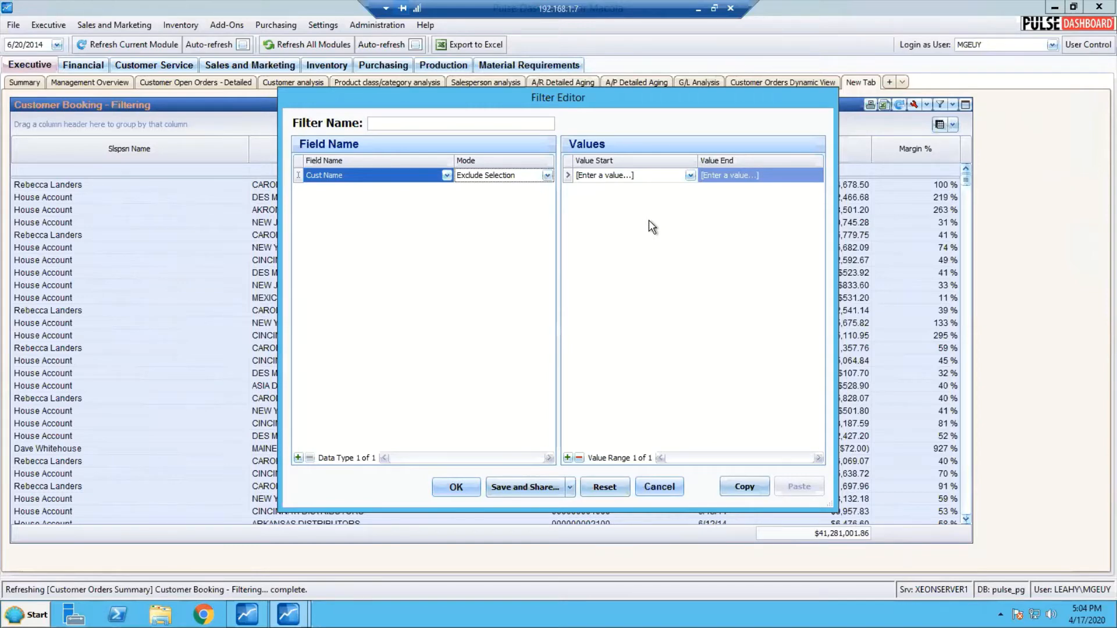
# Set the filter's start and end values to CINCINNATI DISTRIBUTORS and apply the filter to the booking report
pyautogui.click(690, 175)
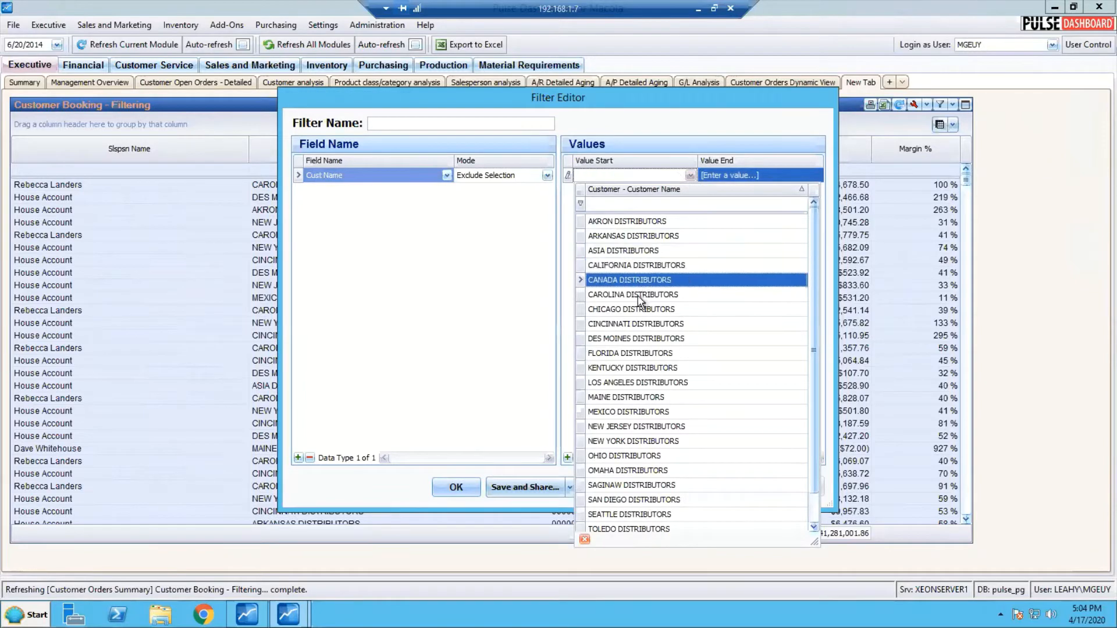
pyautogui.click(632, 327)
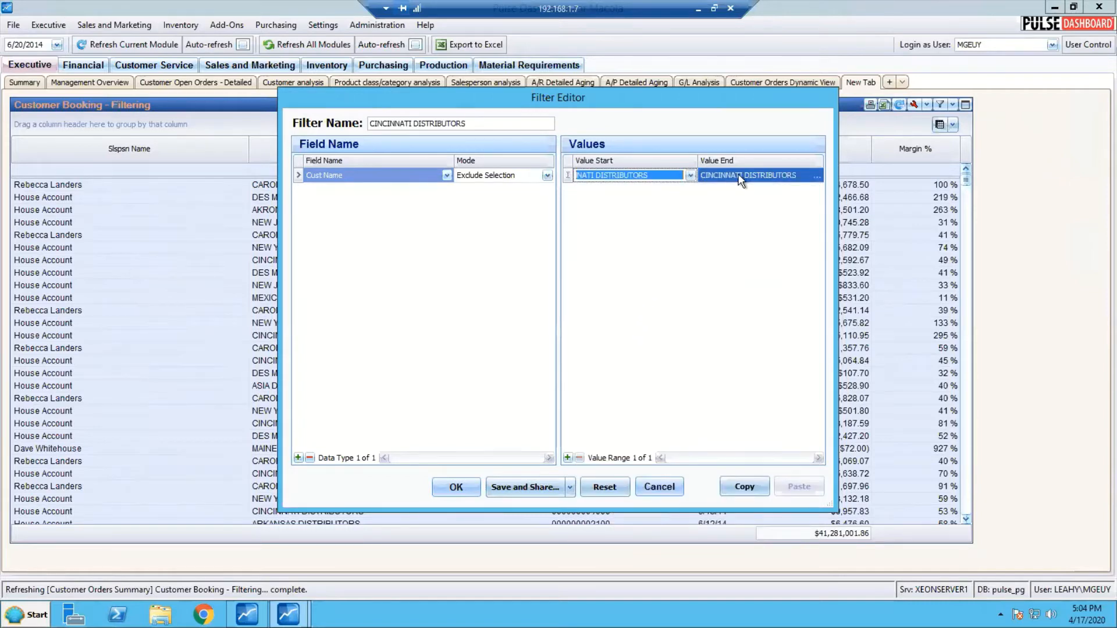
pyautogui.click(753, 177)
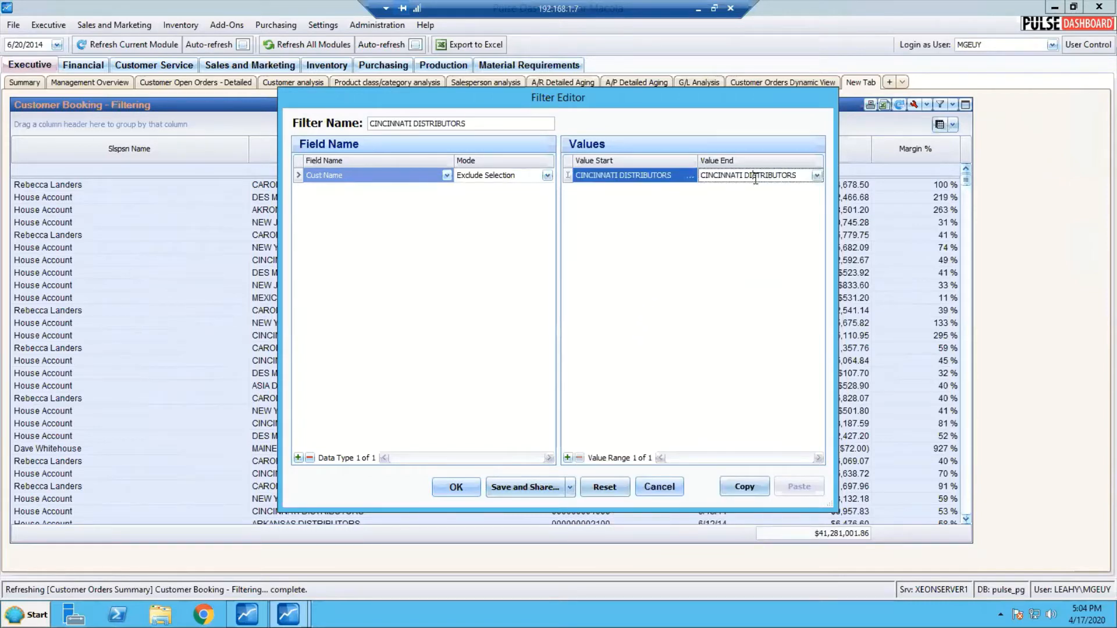
pyautogui.click(818, 176)
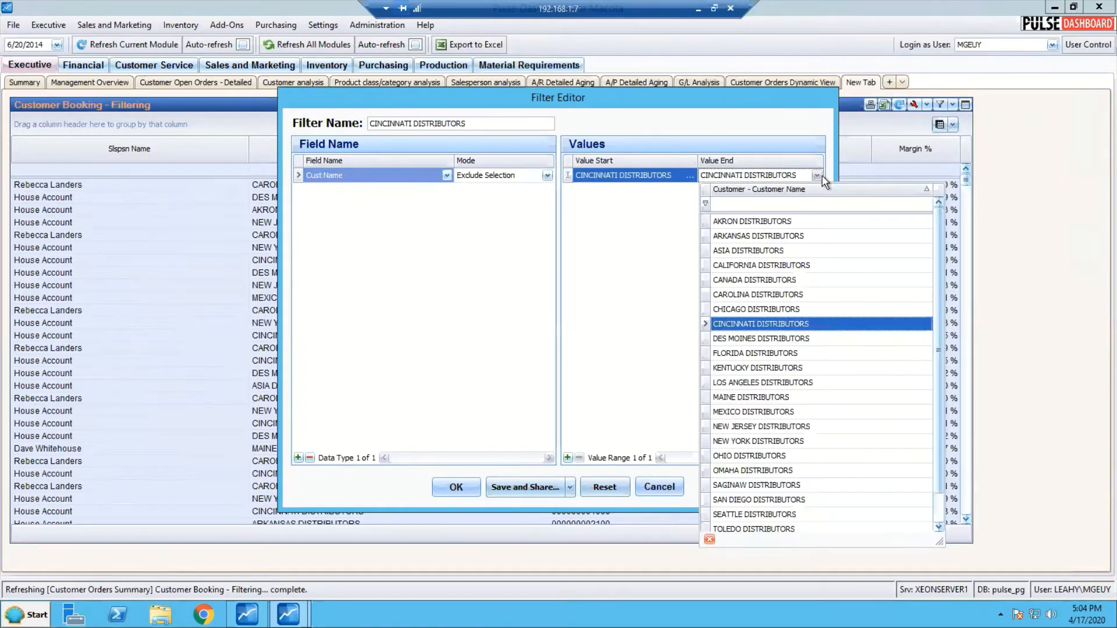
pyautogui.click(741, 323)
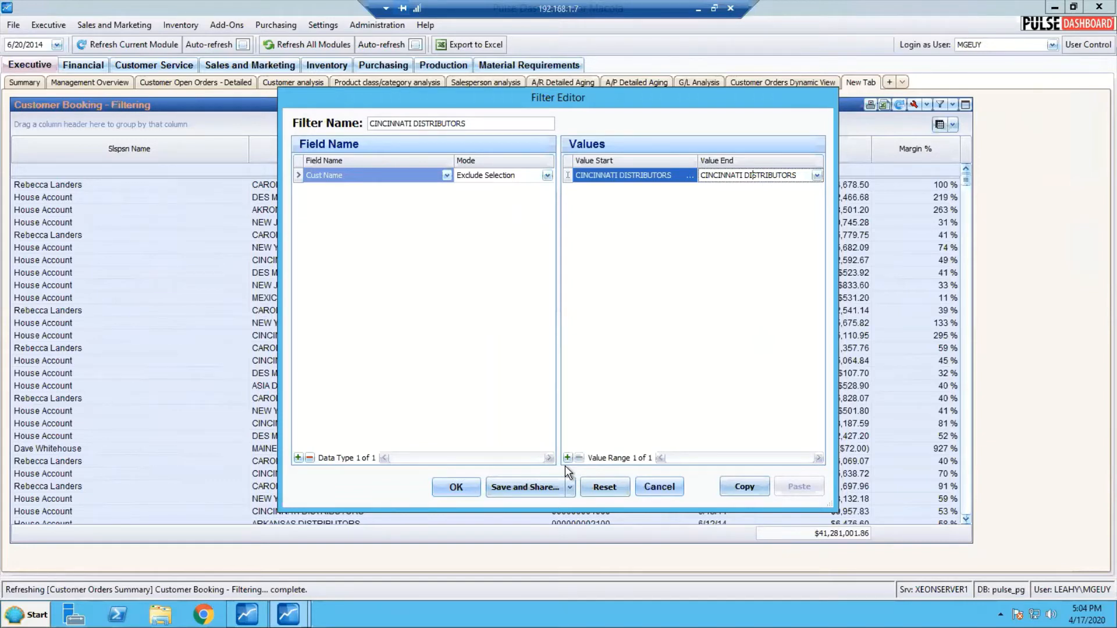
pyautogui.click(481, 127)
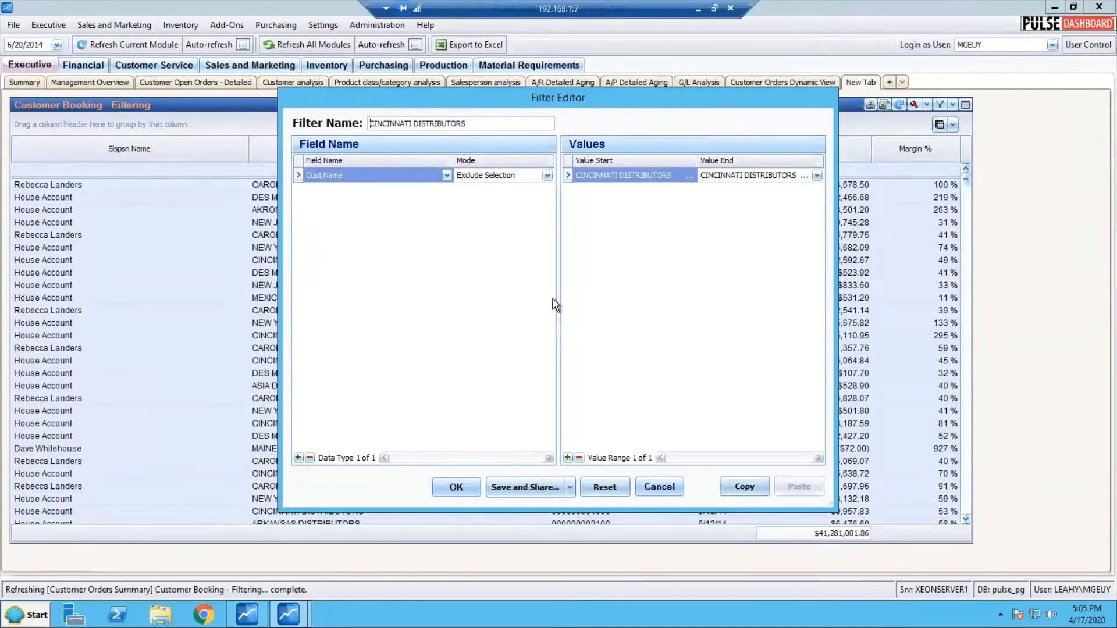
pyautogui.click(456, 489)
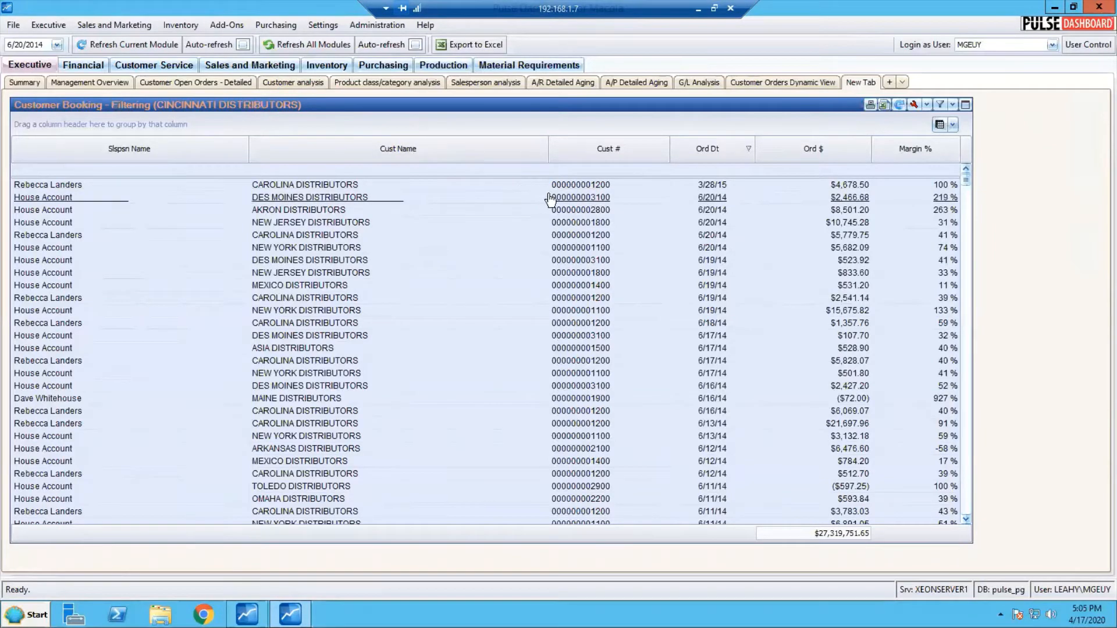
# Review the field, mode and values of the booking report's filter and close the editor without changes
pyautogui.moveTo(573, 199)
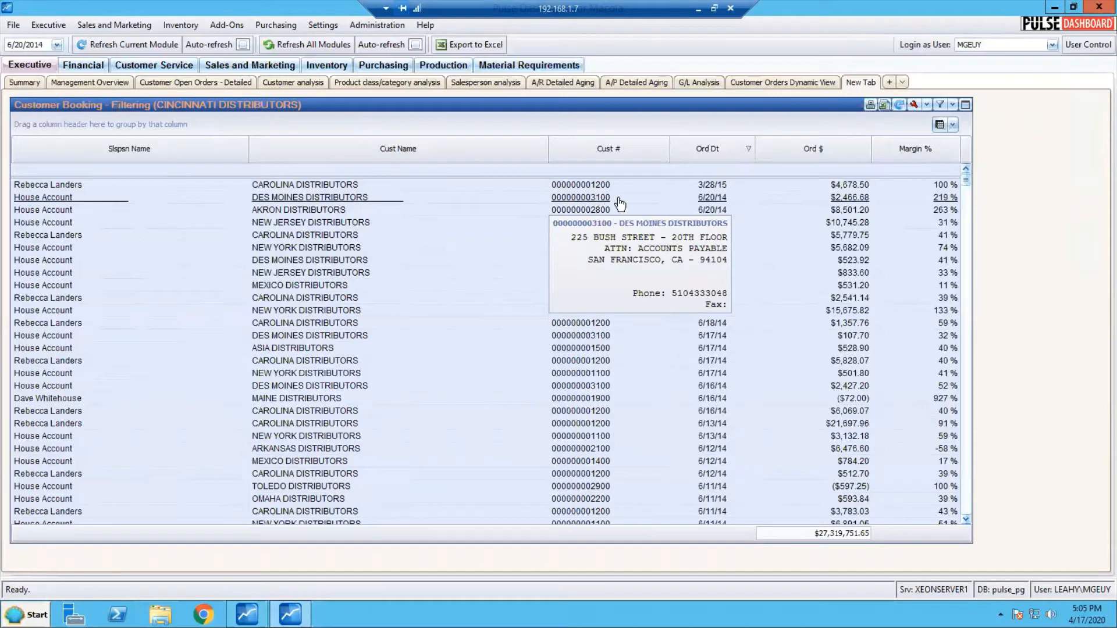
pyautogui.click(941, 103)
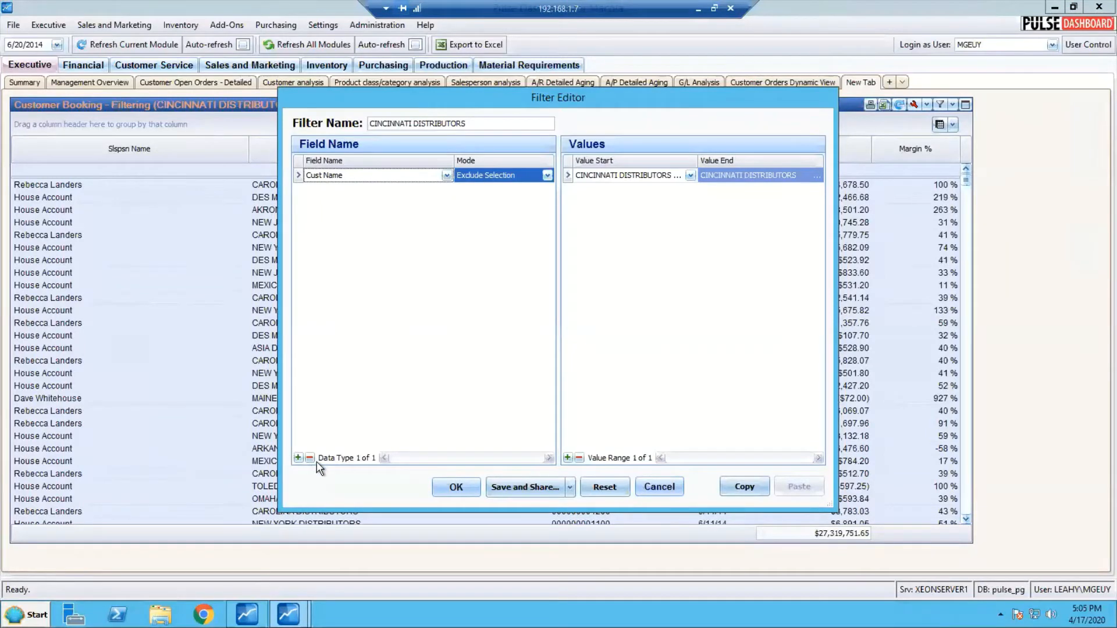
pyautogui.click(659, 488)
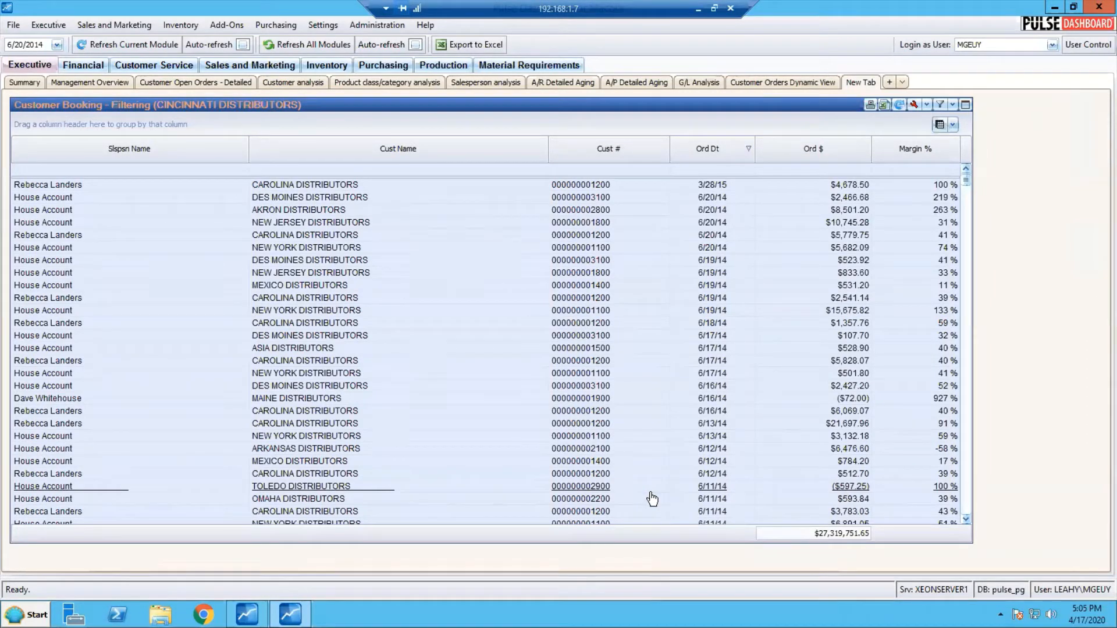
pyautogui.moveTo(653, 500)
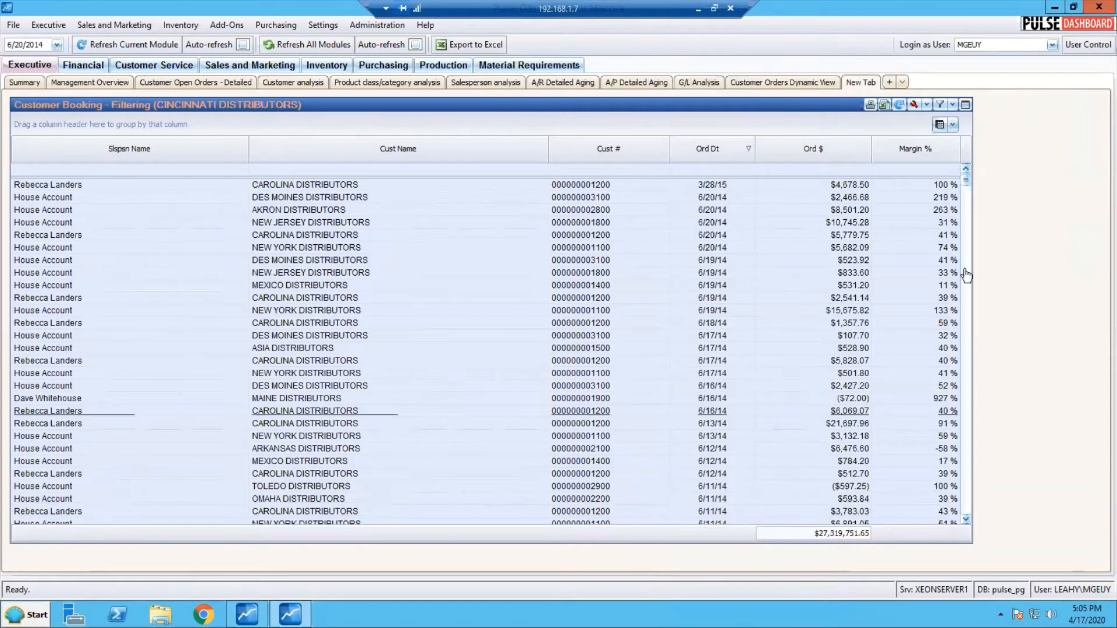
# Reset the booking report's filter and apply the empty filter to the report
pyautogui.click(939, 103)
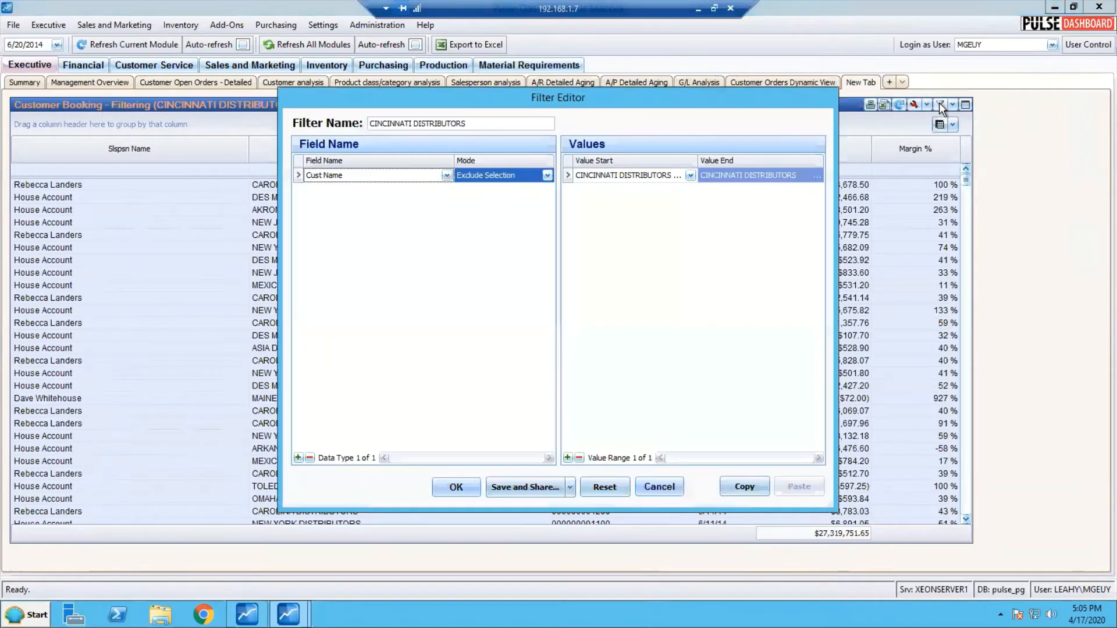
pyautogui.click(602, 487)
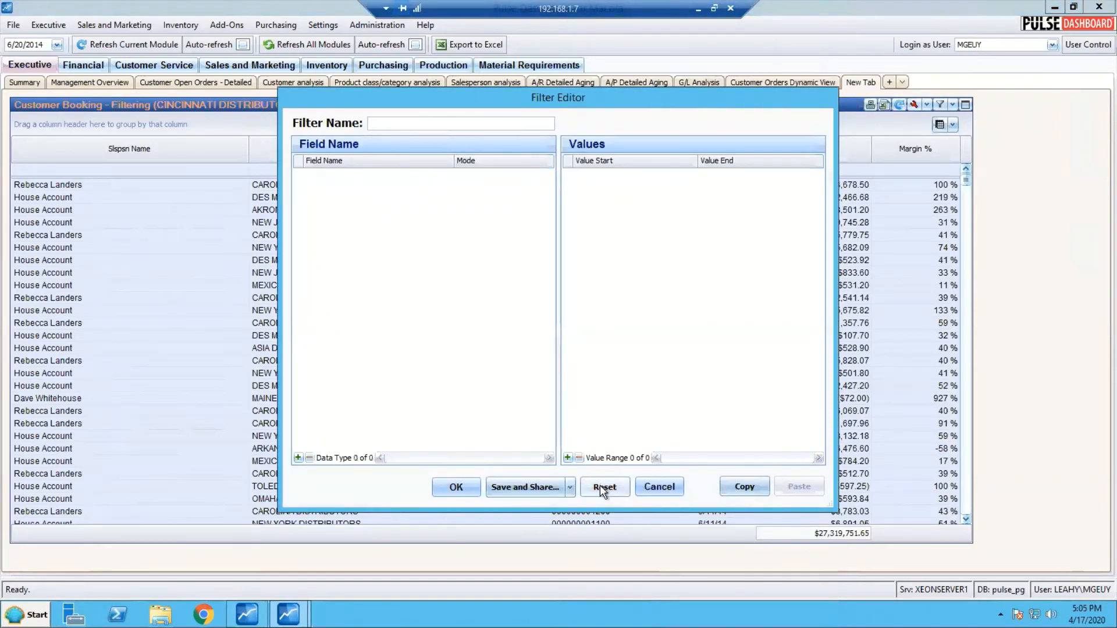
pyautogui.click(456, 487)
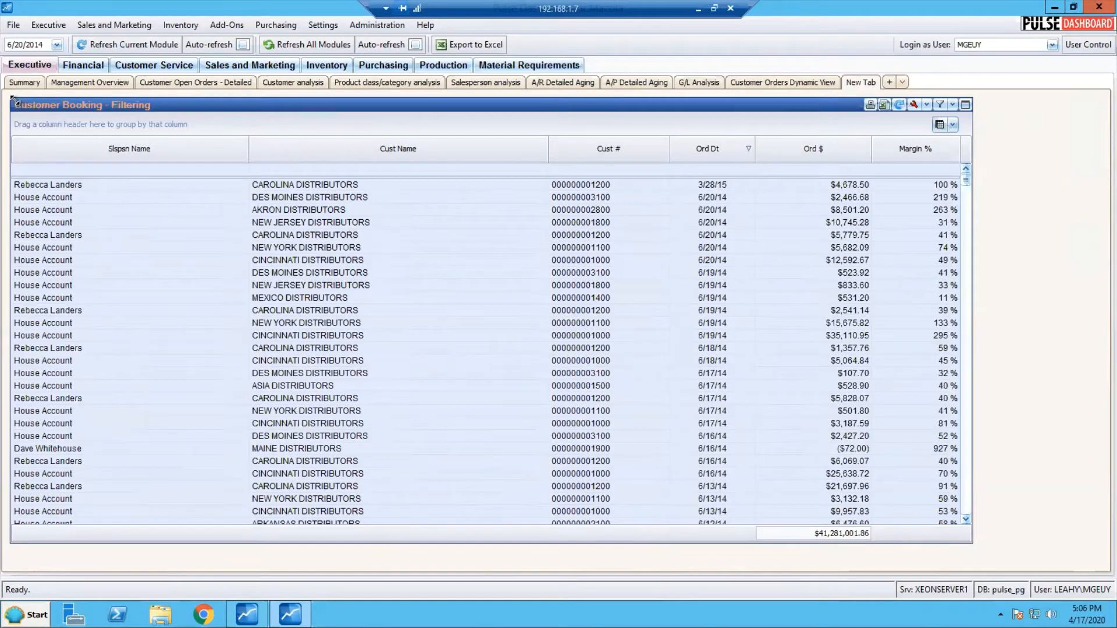
# Shorten the Customer Booking box from its upper edge and add an Executive AR Aging report in the tab's free upper left corner
pyautogui.moveTo(11, 99); pyautogui.dragTo(10, 243)
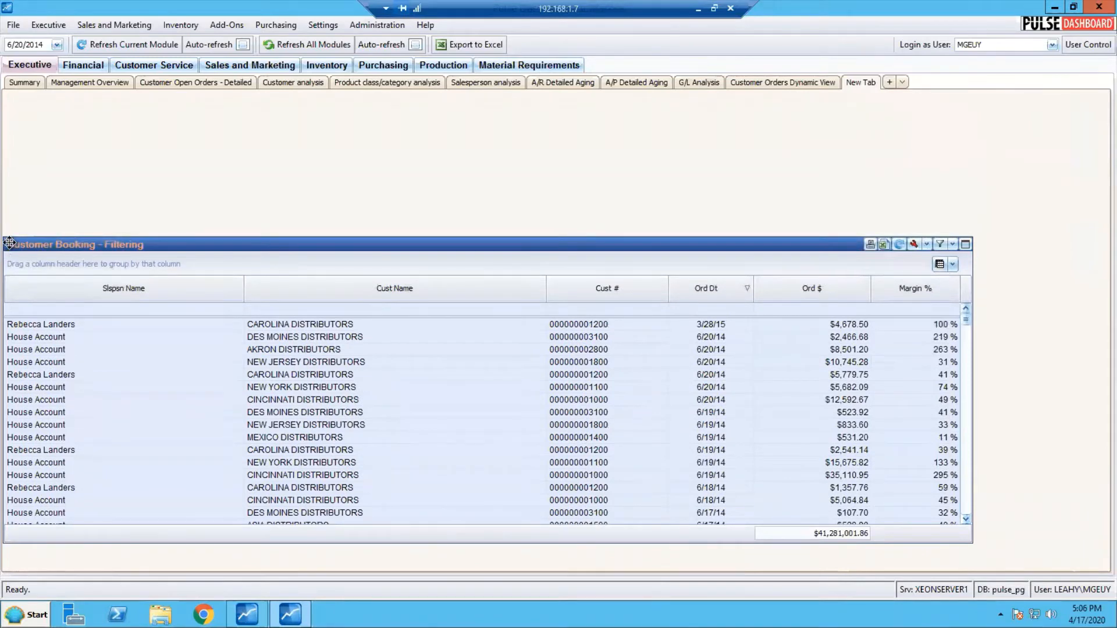
pyautogui.rightClick(119, 130)
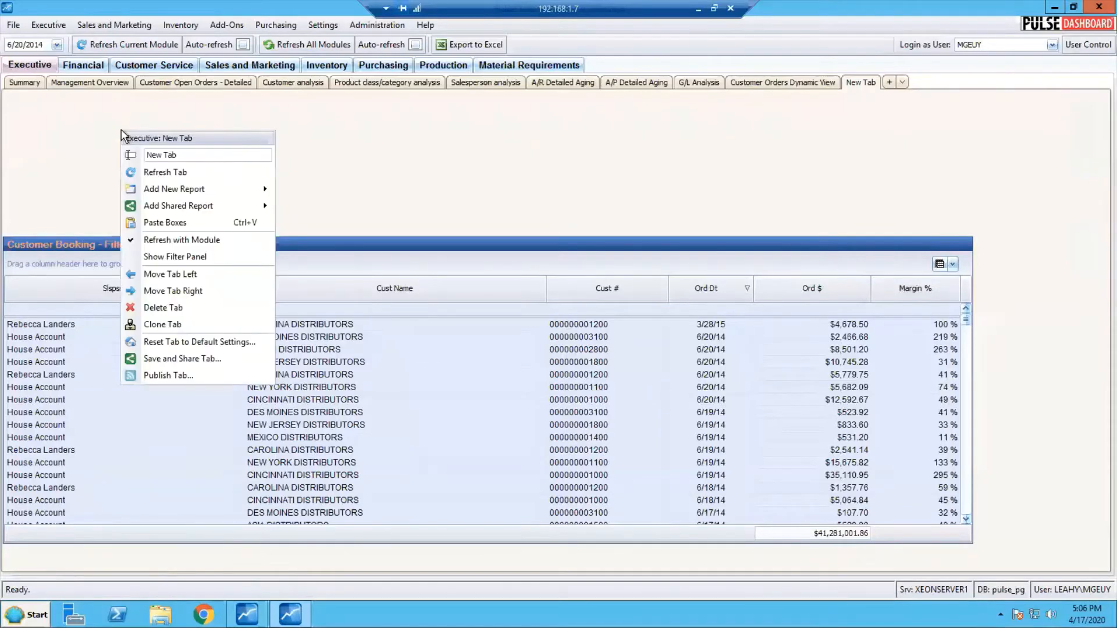
pyautogui.moveTo(187, 194)
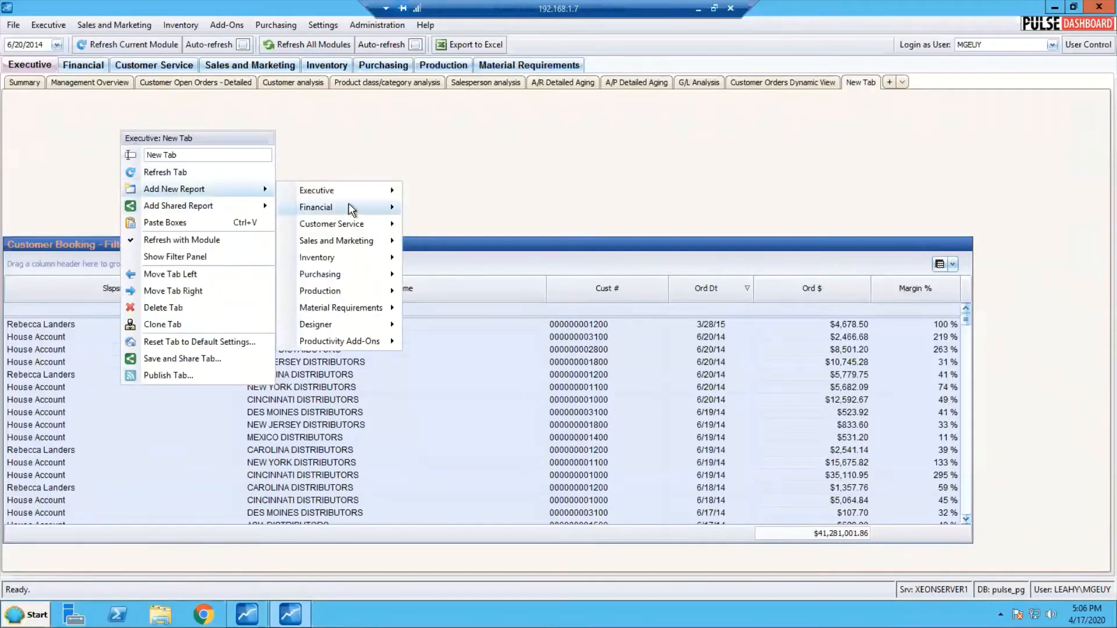
pyautogui.moveTo(373, 194)
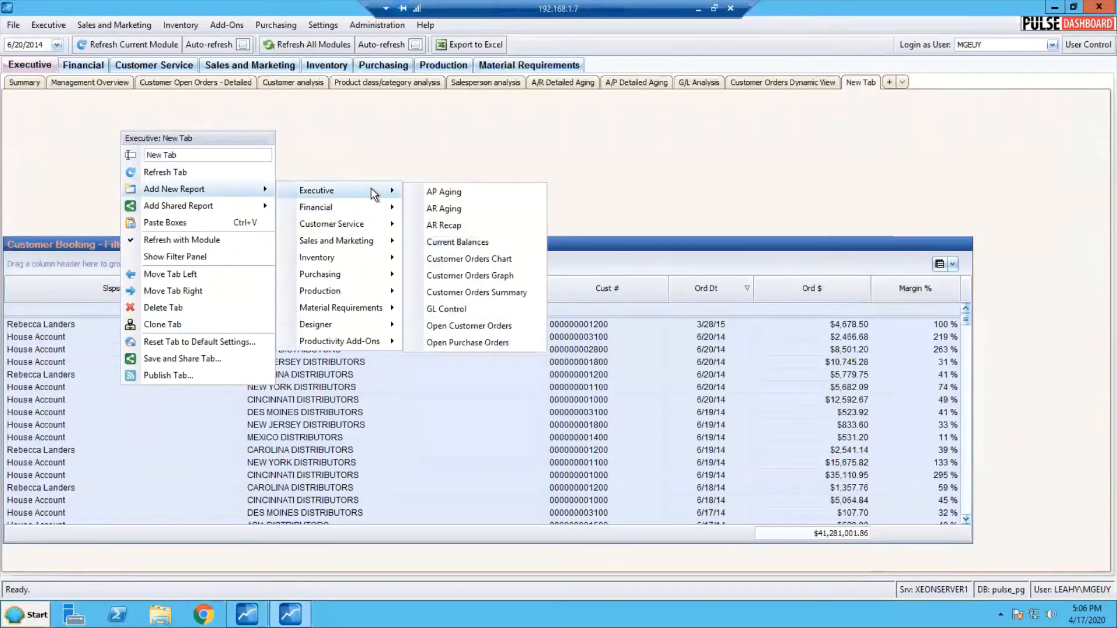
pyautogui.click(445, 210)
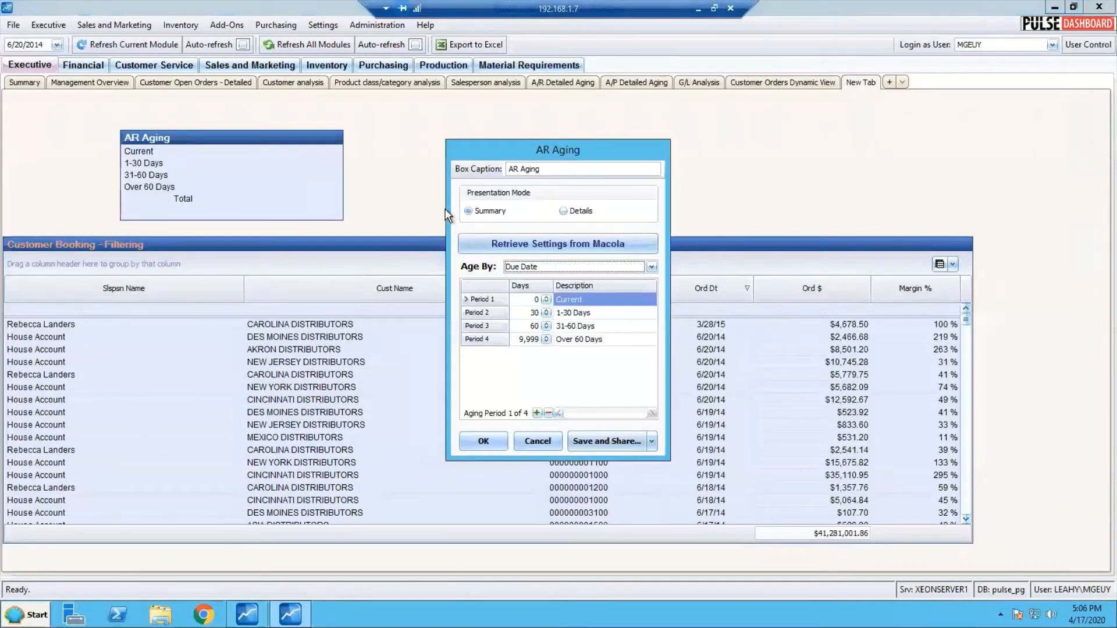
pyautogui.click(485, 441)
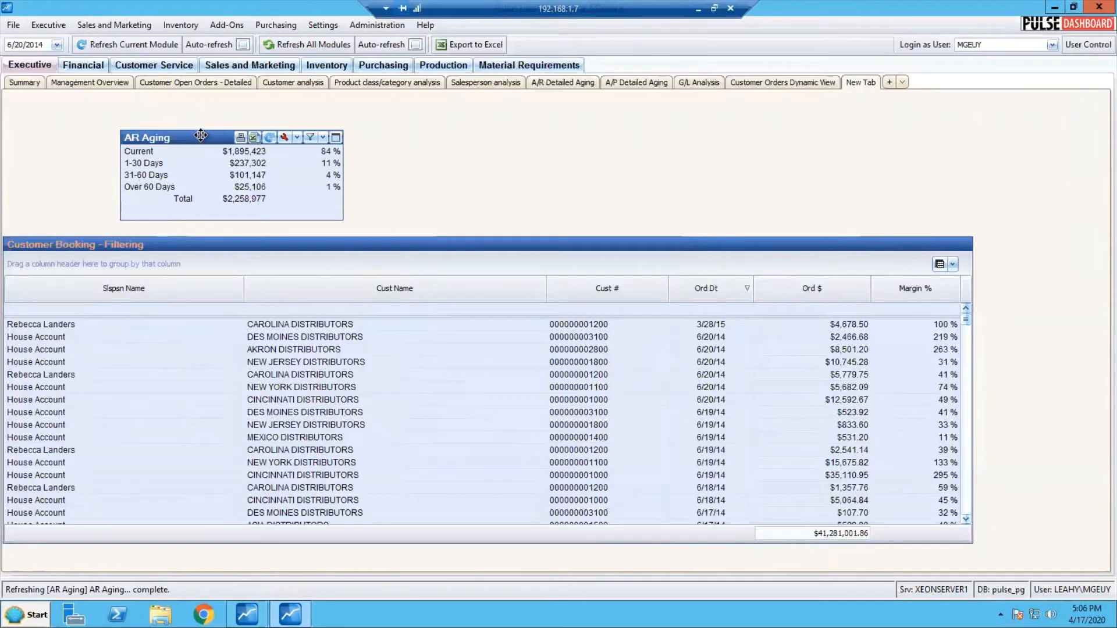
pyautogui.moveTo(201, 135); pyautogui.dragTo(81, 105)
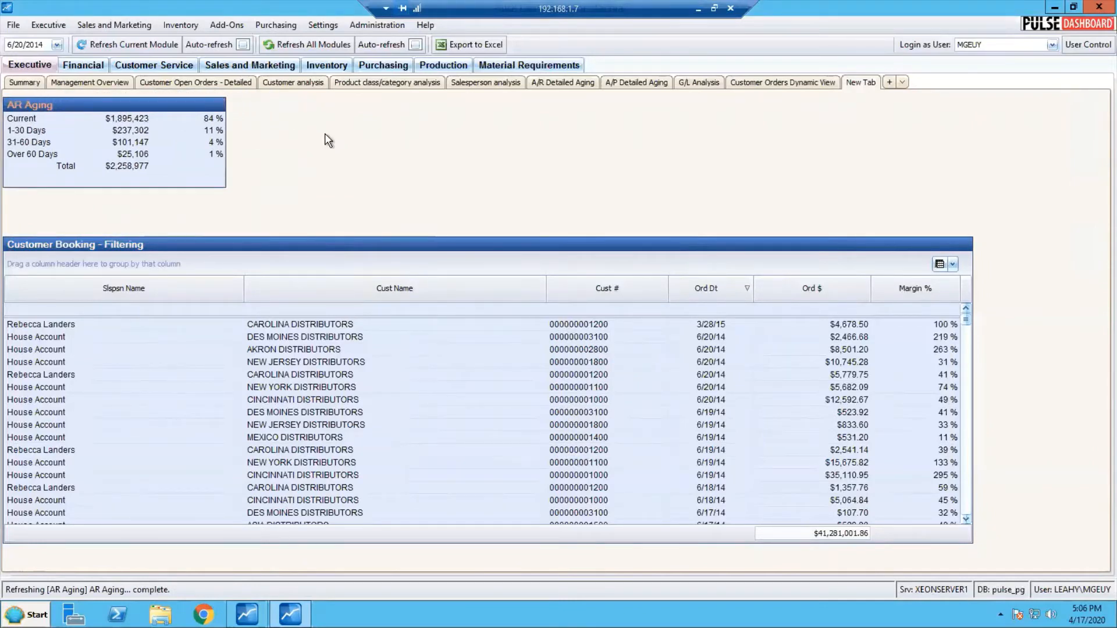
# Add an Executive Customer Orders Graph with its default settings and place it beside the AR Aging box, above the booking report
pyautogui.rightClick(342, 135)
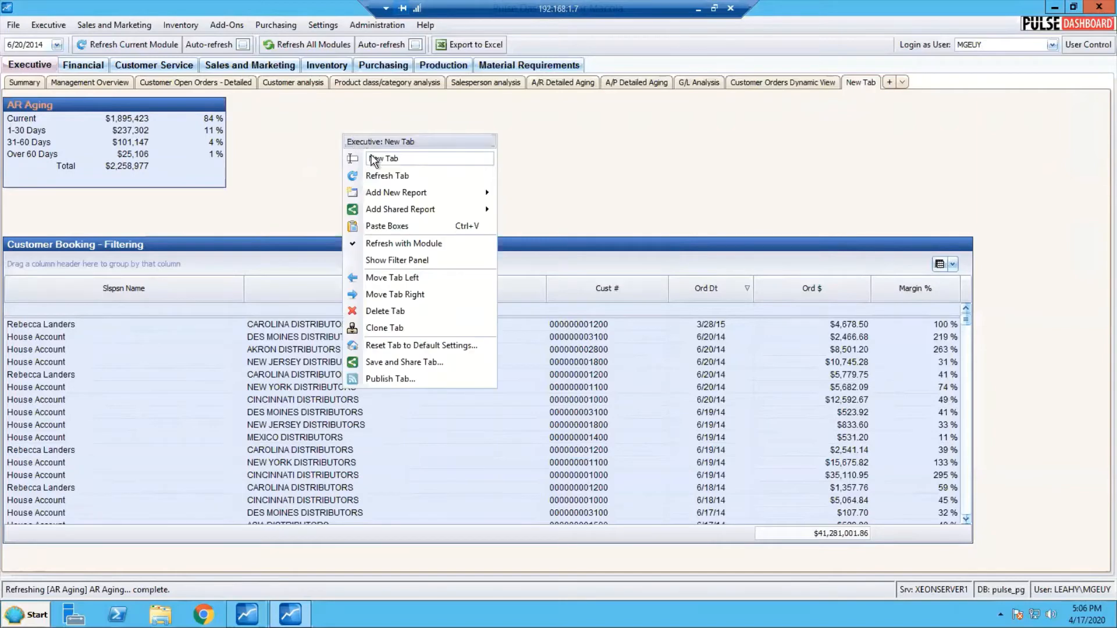
pyautogui.moveTo(397, 198)
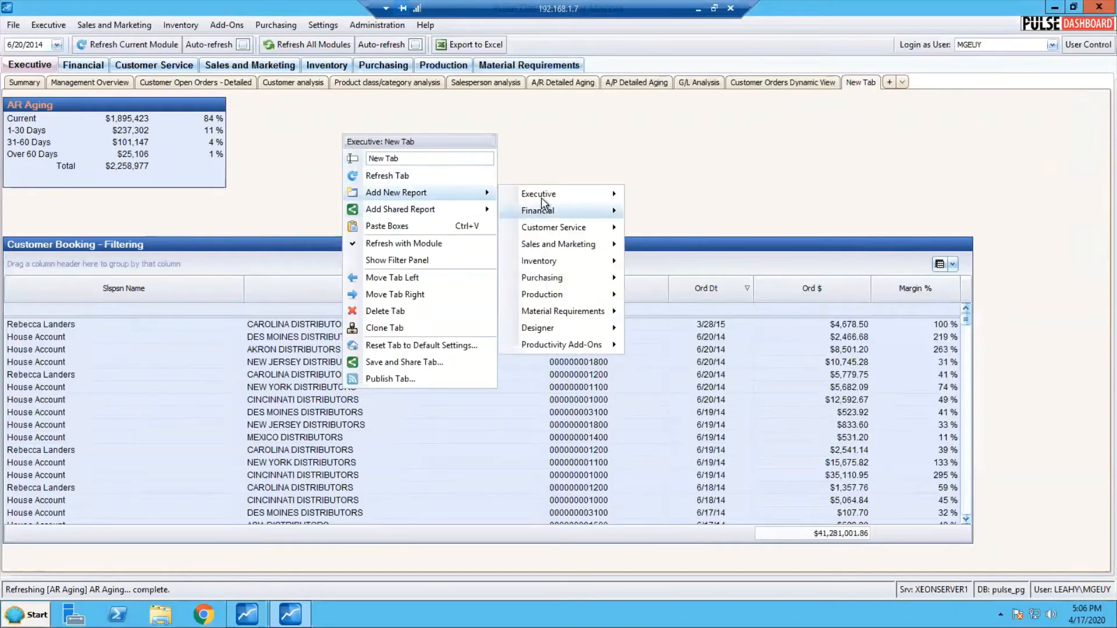
pyautogui.moveTo(543, 195)
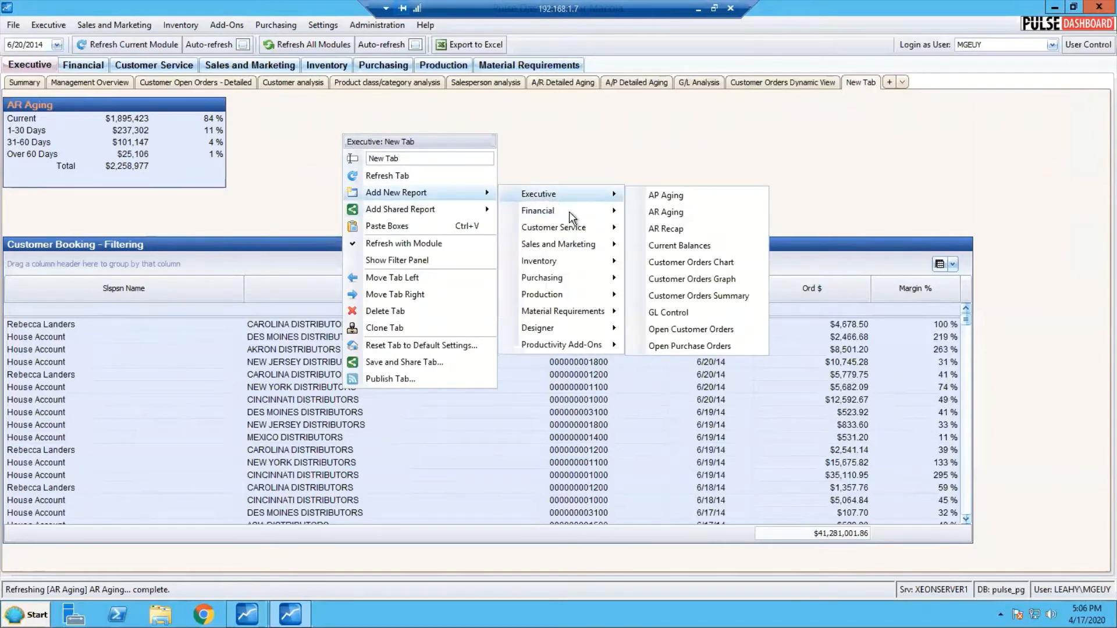
pyautogui.click(659, 279)
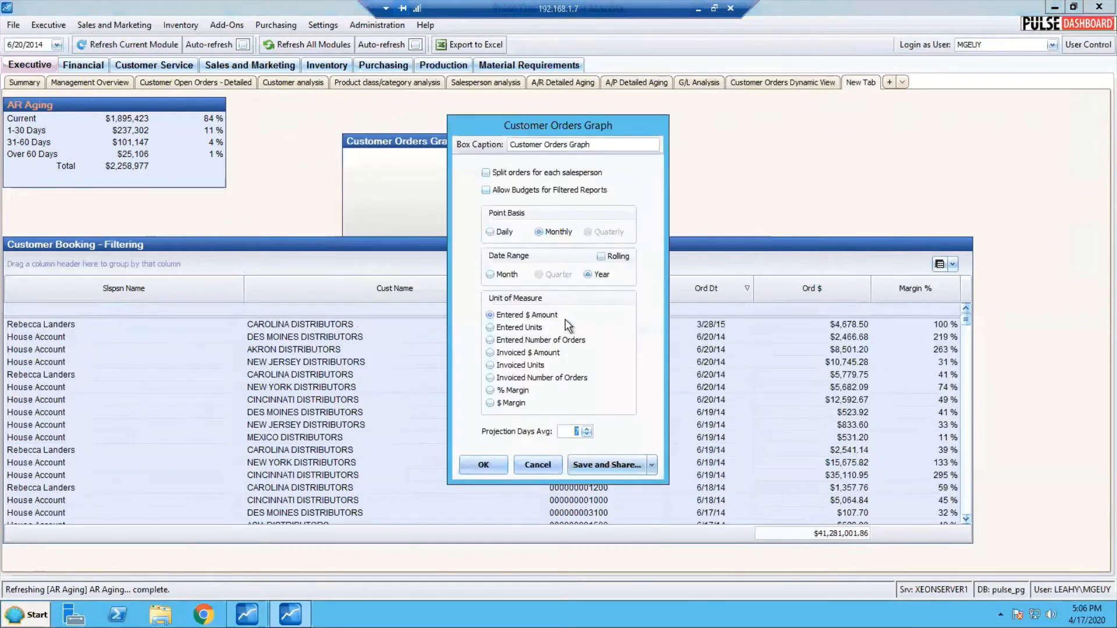
pyautogui.click(485, 465)
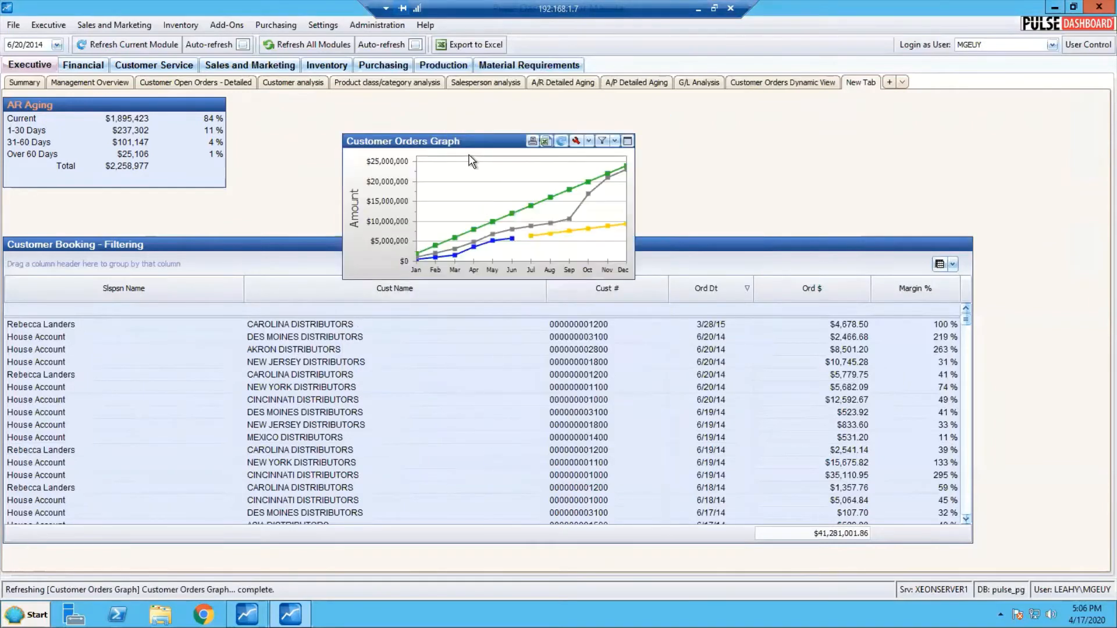
pyautogui.moveTo(466, 142); pyautogui.dragTo(413, 98)
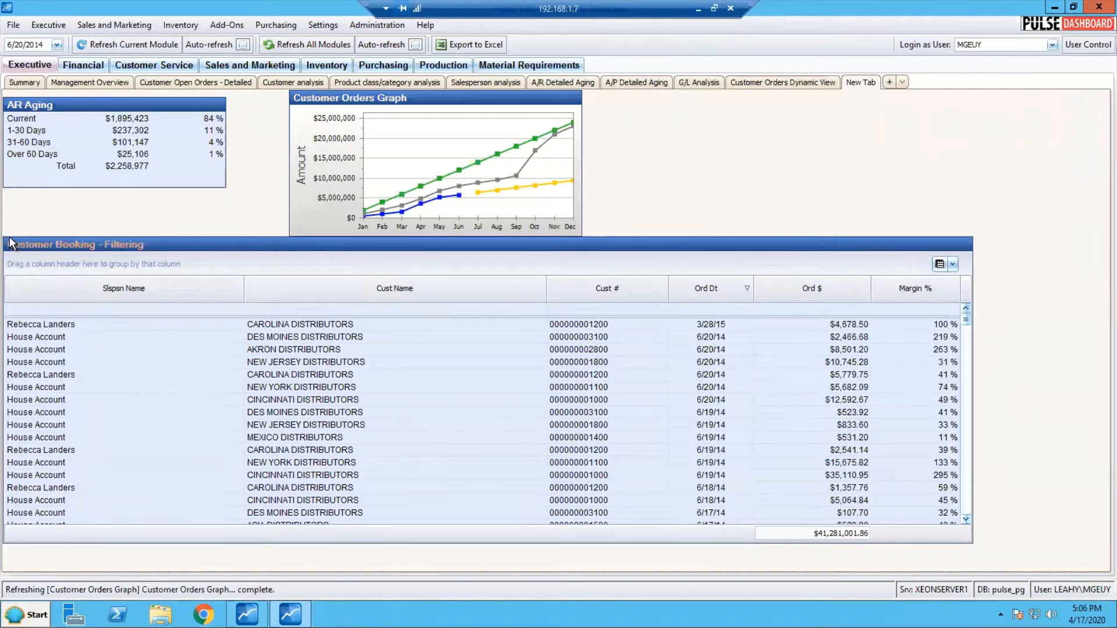
# Tidy the box layout with a gap above Customer Booking, the Customer Orders Graph closer to AR Aging, and their upper edges level
pyautogui.moveTo(9, 237); pyautogui.dragTo(10, 252)
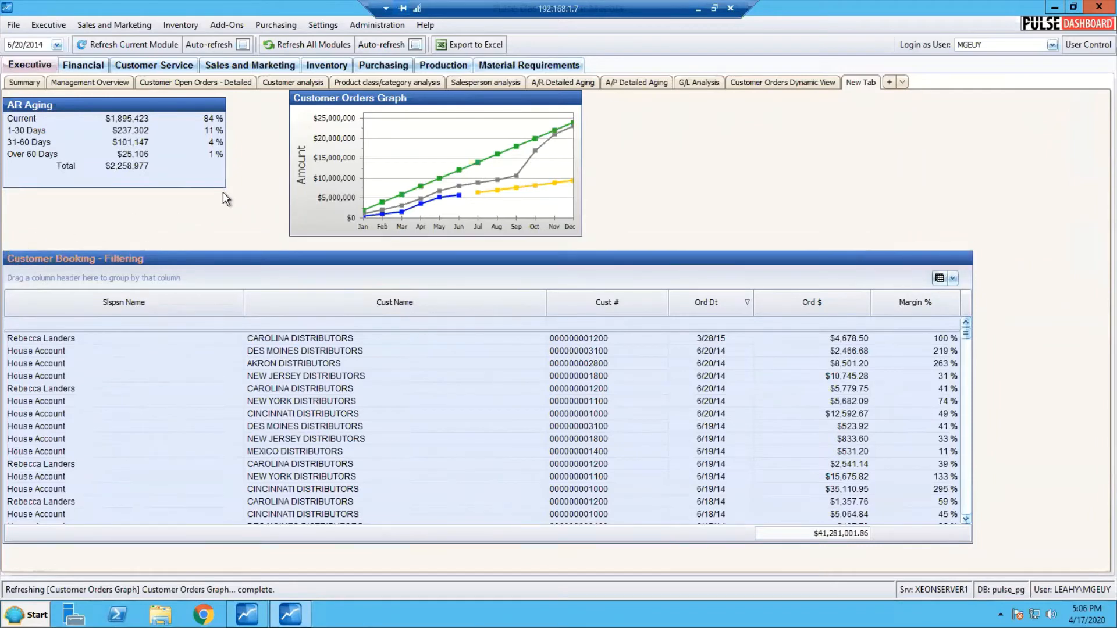
pyautogui.moveTo(413, 101); pyautogui.dragTo(371, 100)
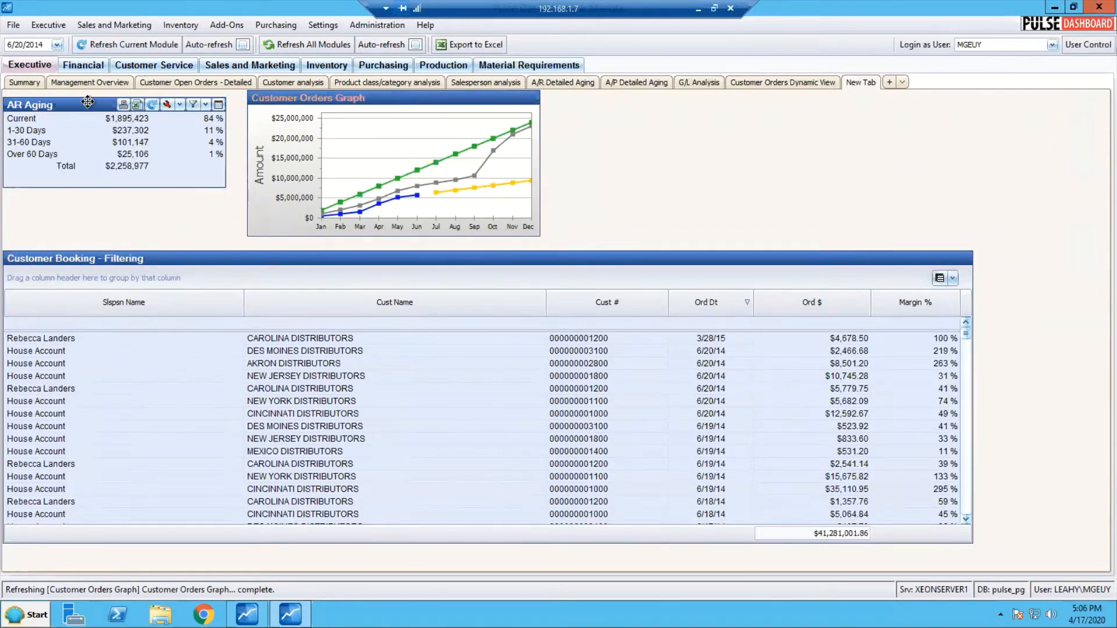
pyautogui.moveTo(90, 103); pyautogui.dragTo(89, 96)
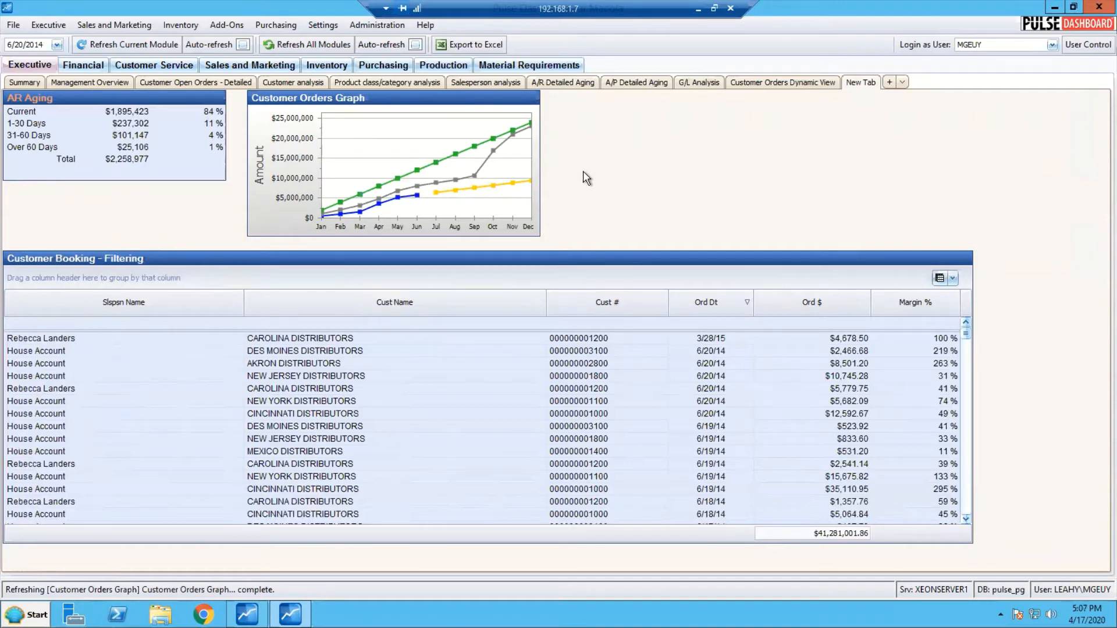
pyautogui.moveTo(918, 264)
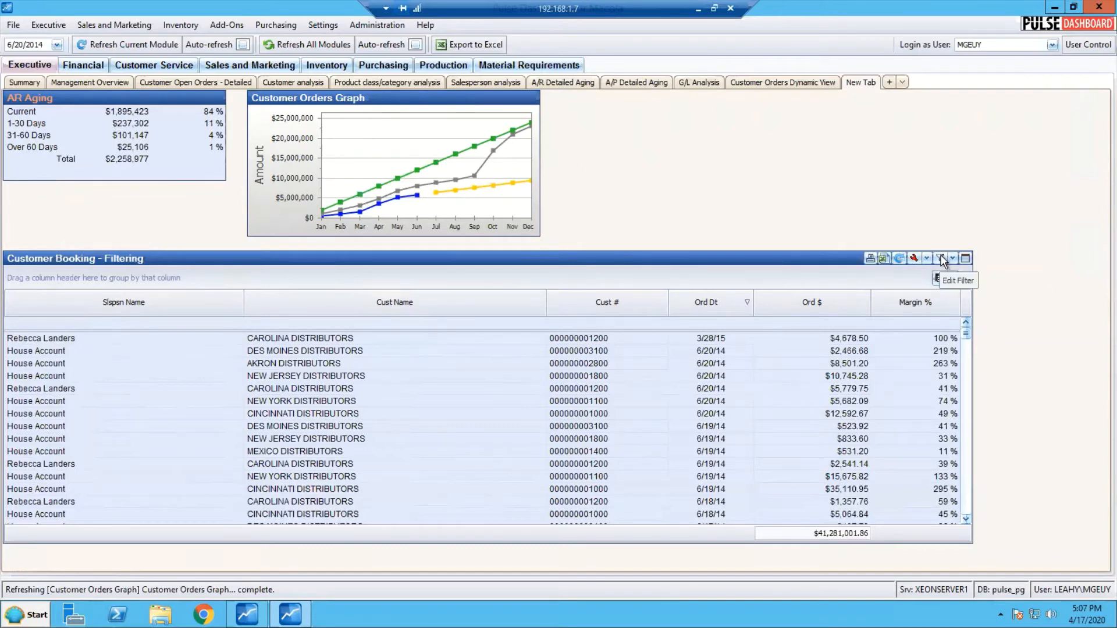
pyautogui.moveTo(507, 102)
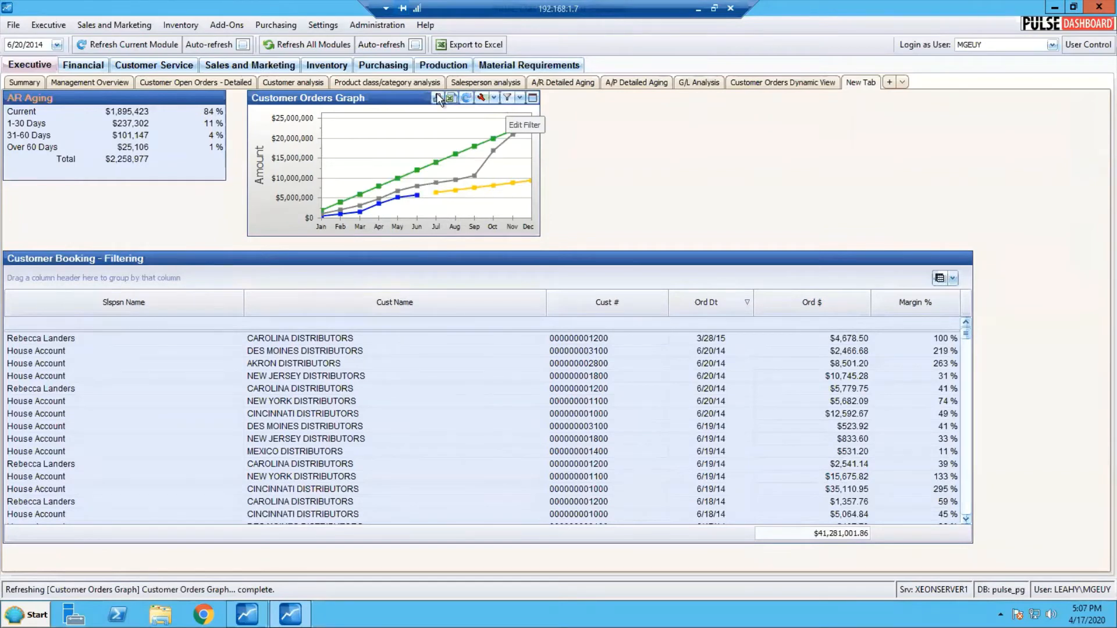
pyautogui.moveTo(190, 96)
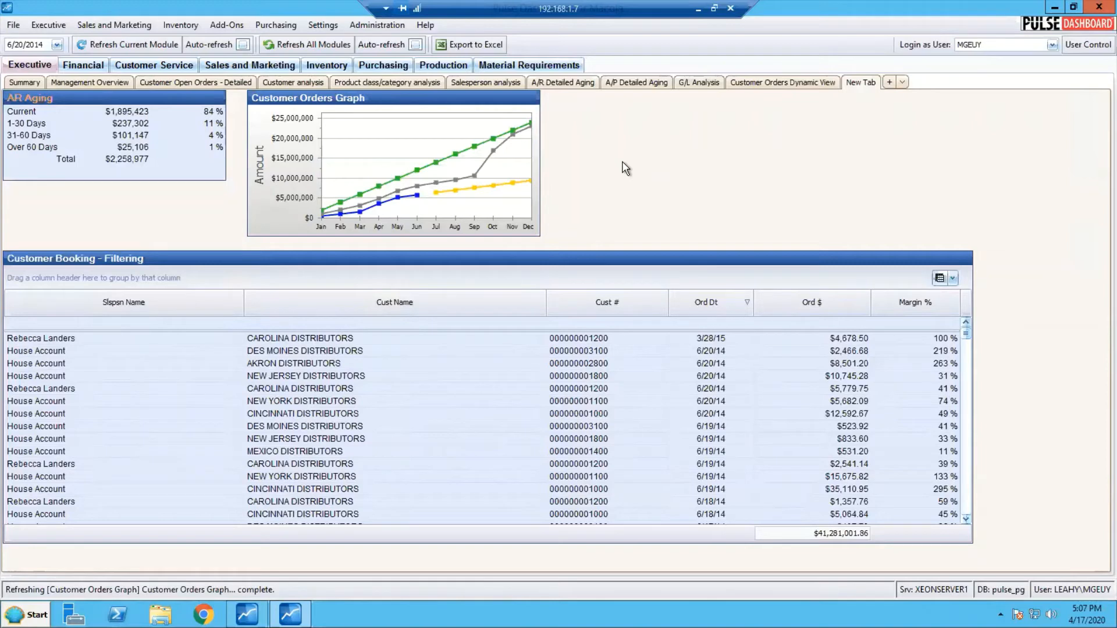
# Show the filter panel on the new tab and start a new filter in it
pyautogui.rightClick(625, 168)
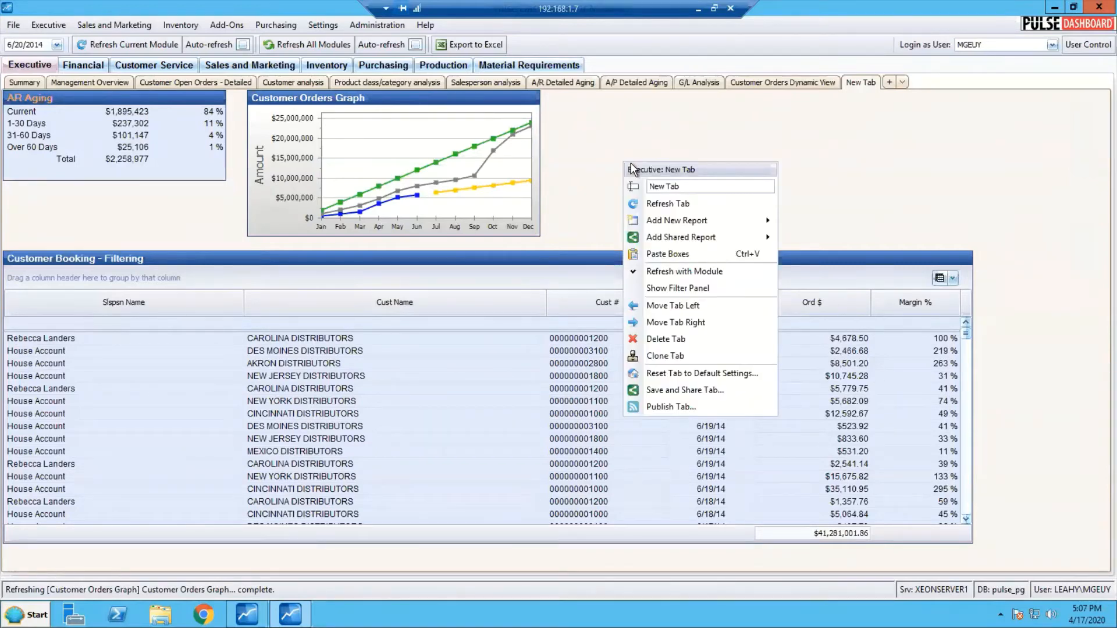
pyautogui.click(680, 290)
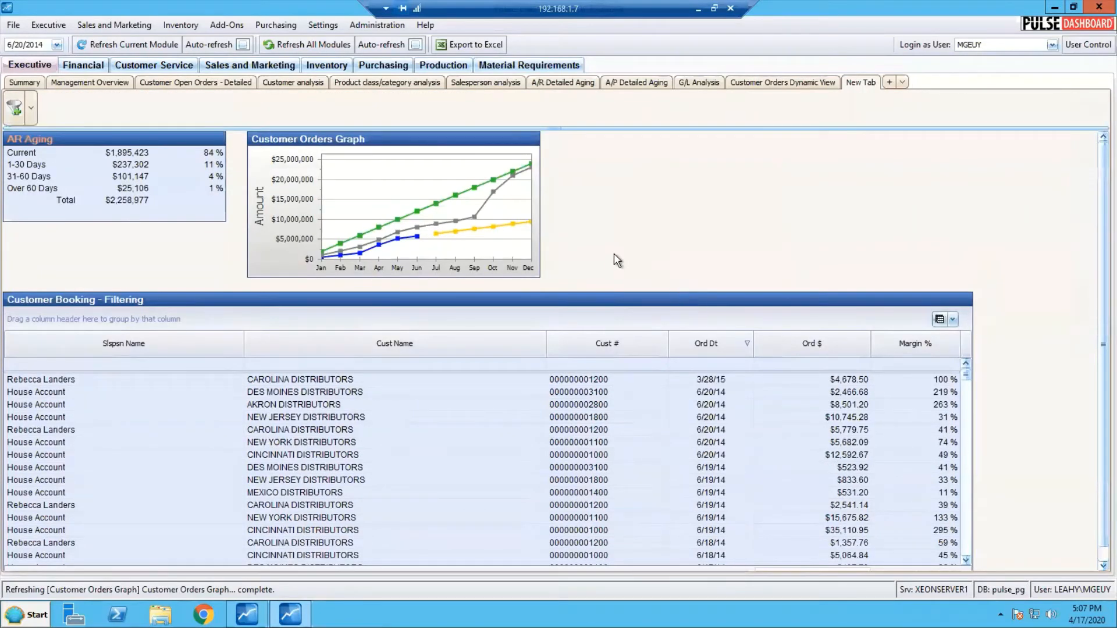
pyautogui.click(16, 111)
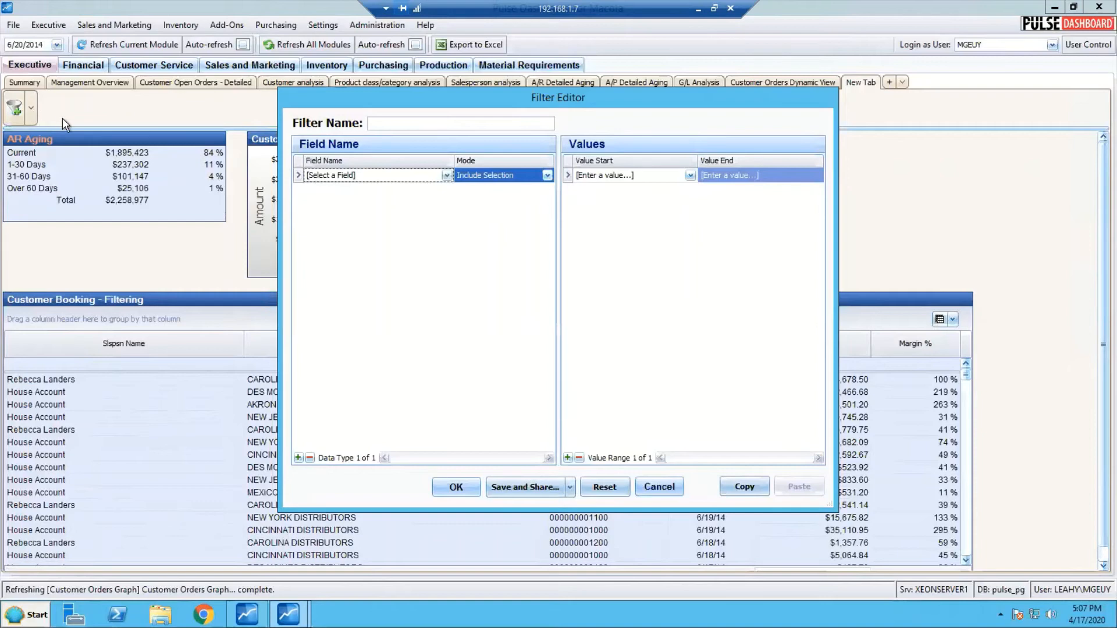
# Set the panel filter to include only CINCINNATI DISTRIBUTORS in the Customer Name field and apply it to the tab
pyautogui.click(446, 175)
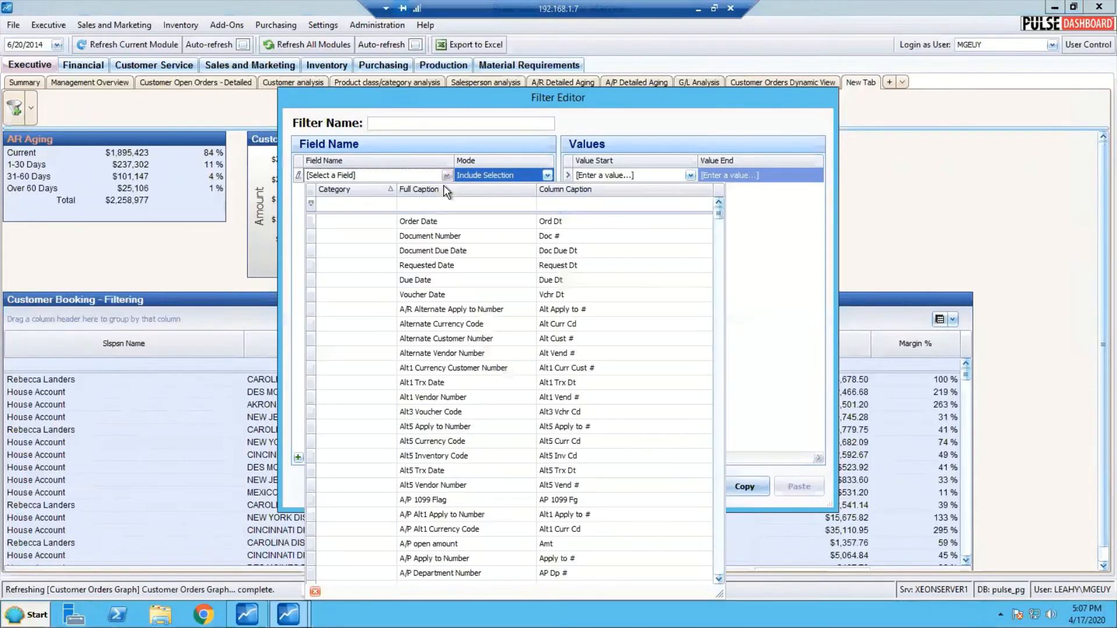
pyautogui.click(462, 203)
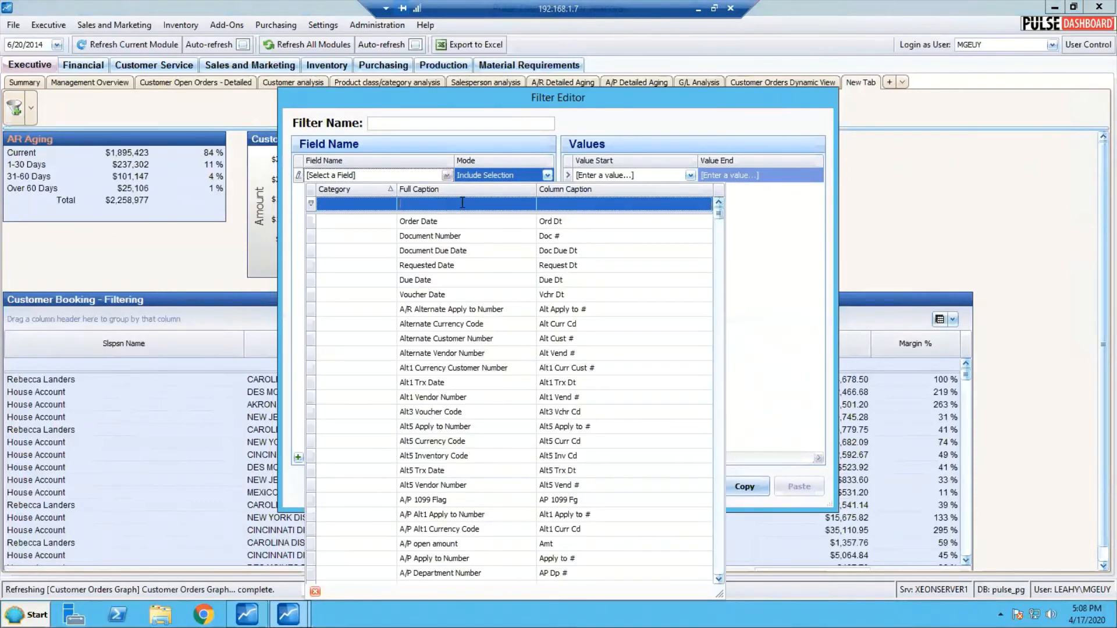
pyautogui.write('na')
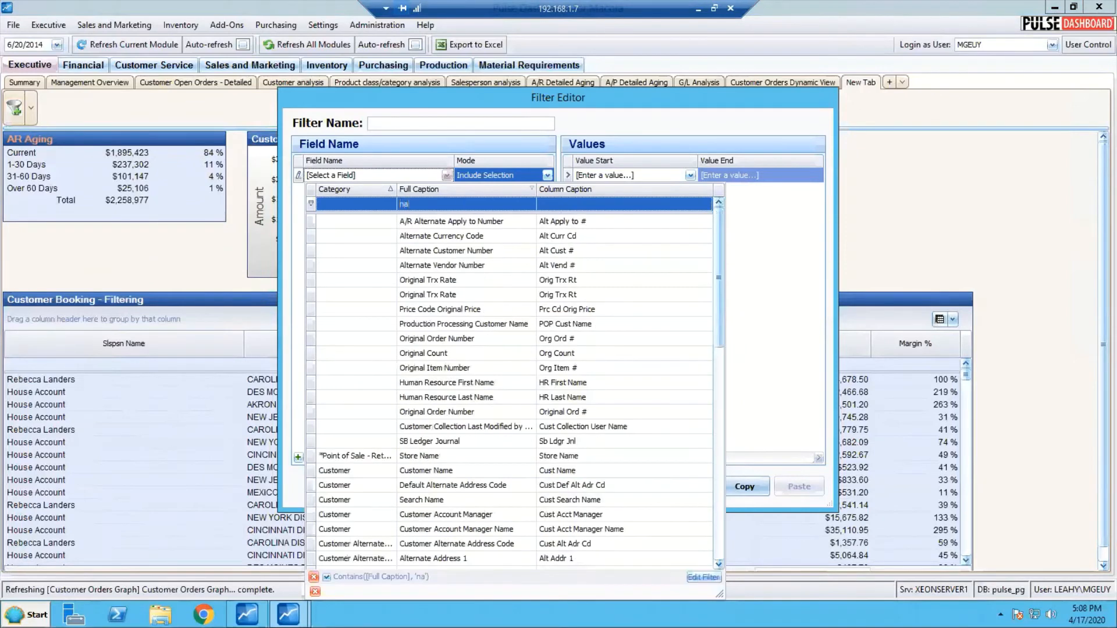
pyautogui.write('me')
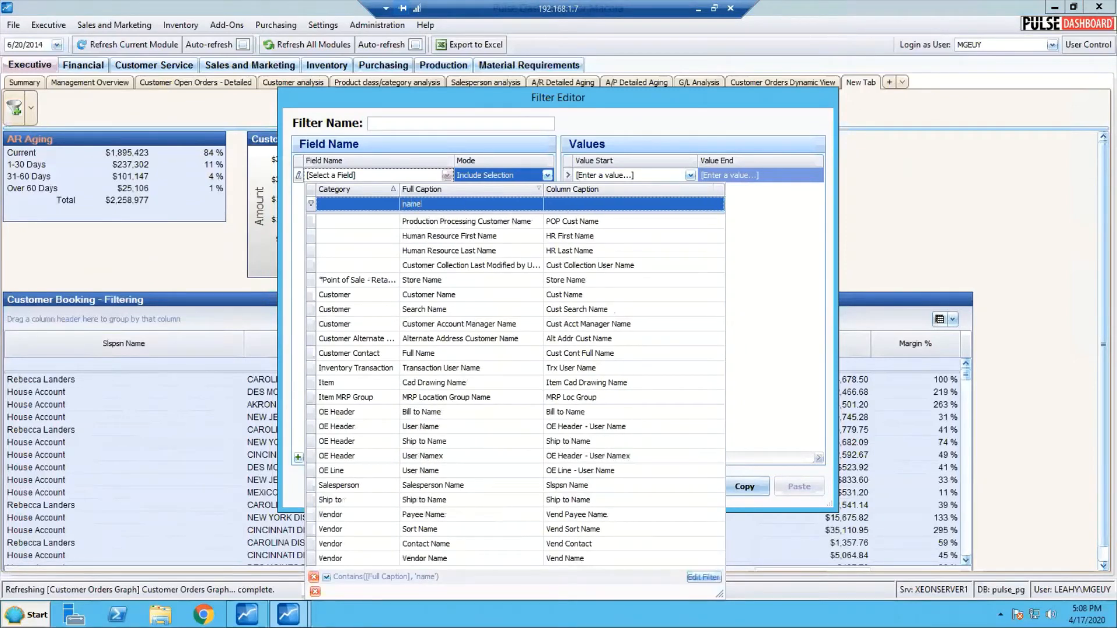
pyautogui.click(442, 295)
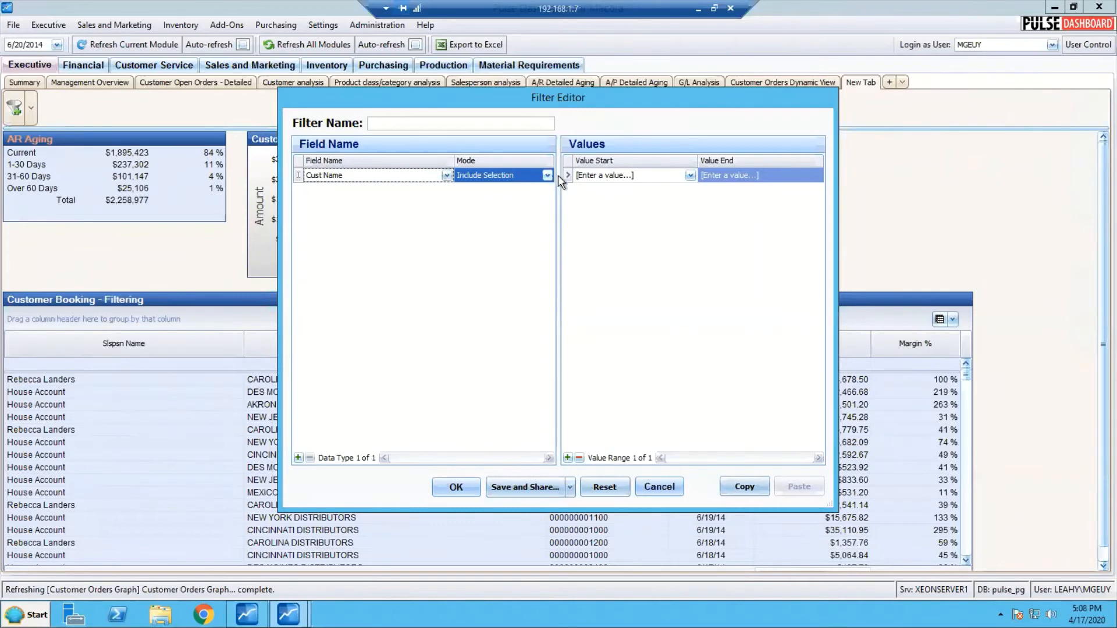
pyautogui.click(691, 176)
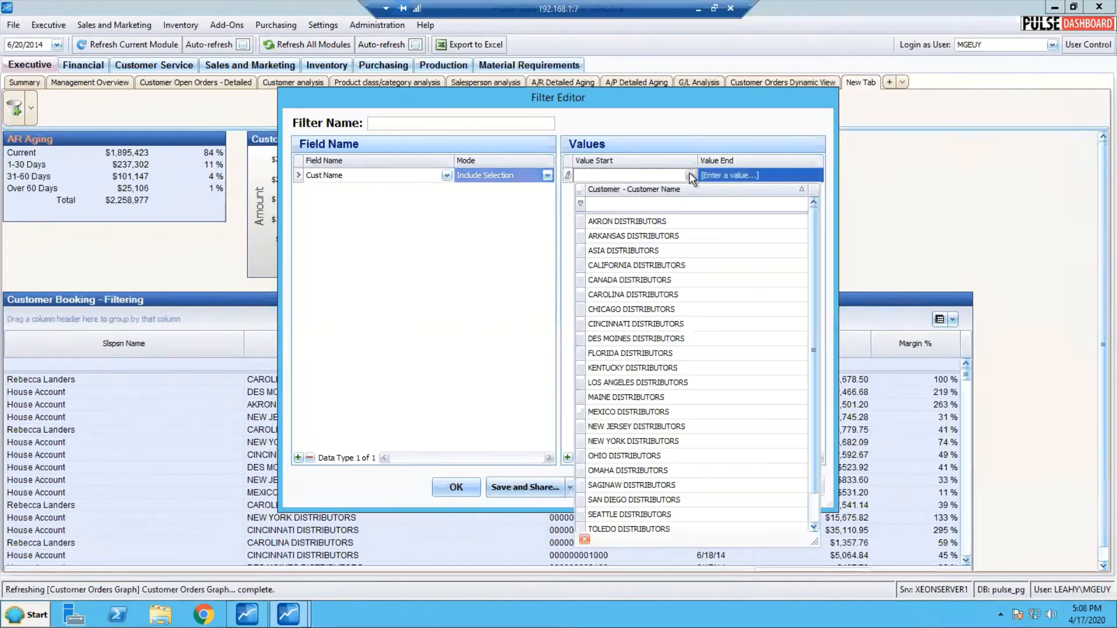
pyautogui.click(649, 323)
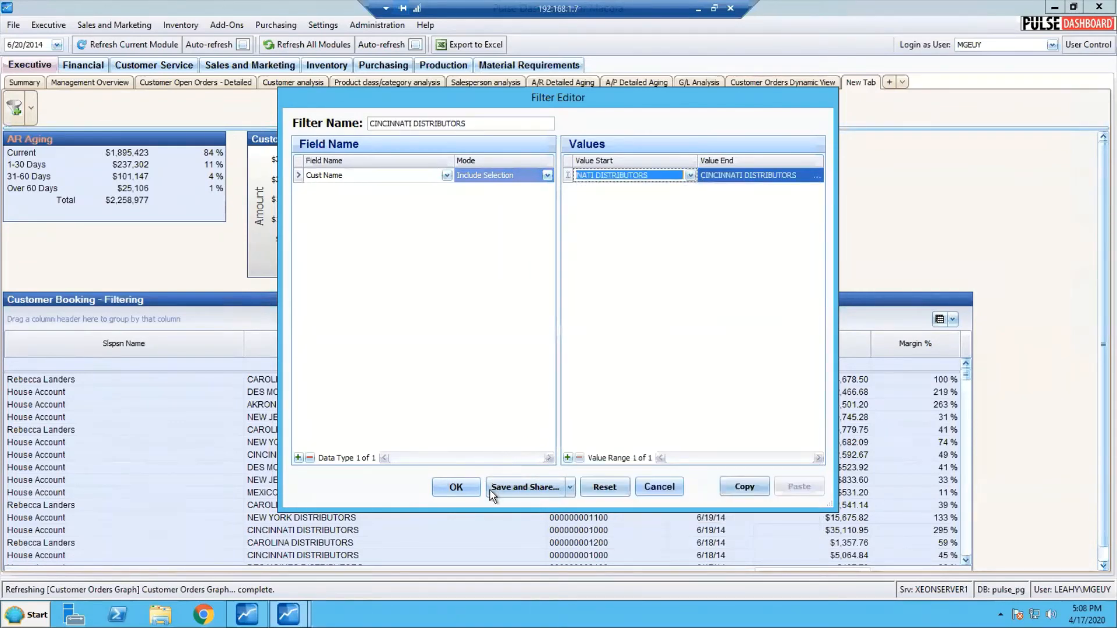
pyautogui.click(467, 491)
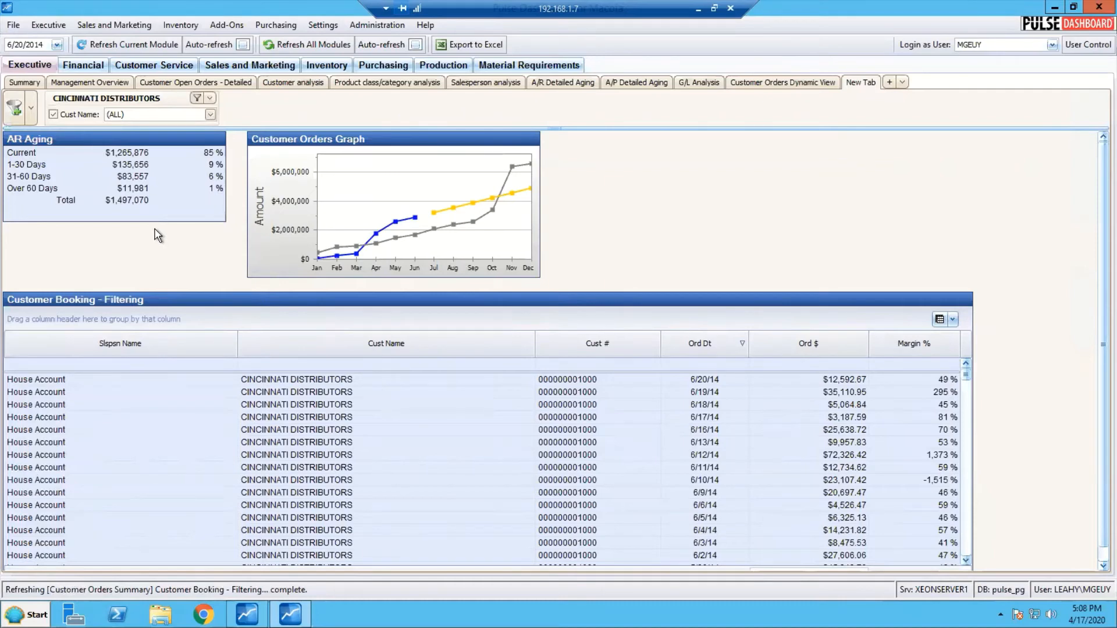
# Check the panel filter's available customers and change its Cust Name mode to Include All
pyautogui.click(210, 116)
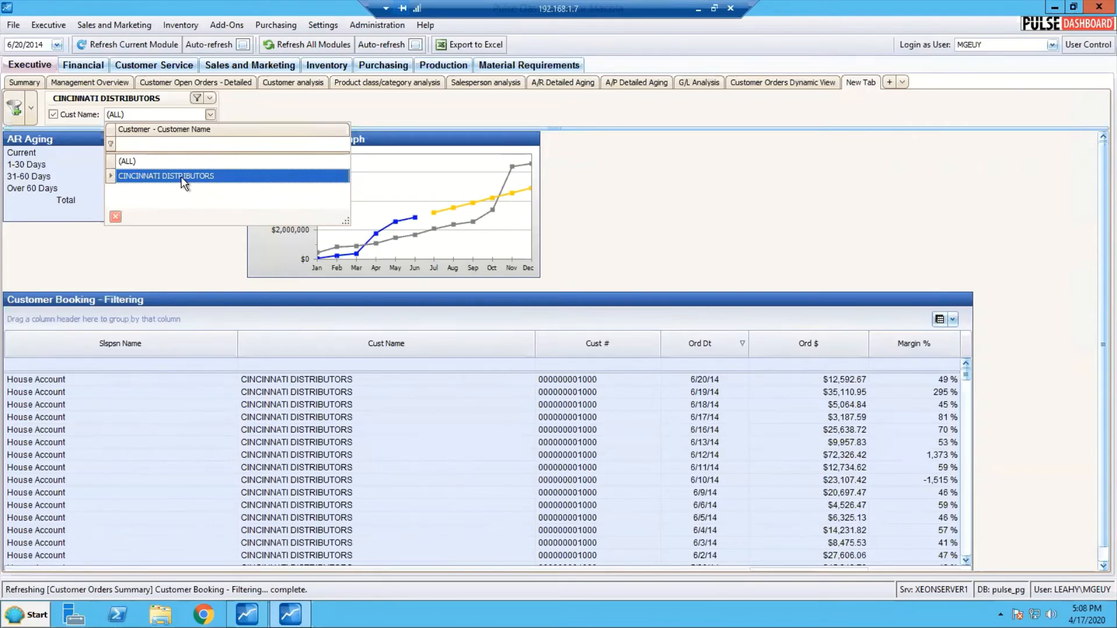
pyautogui.click(195, 98)
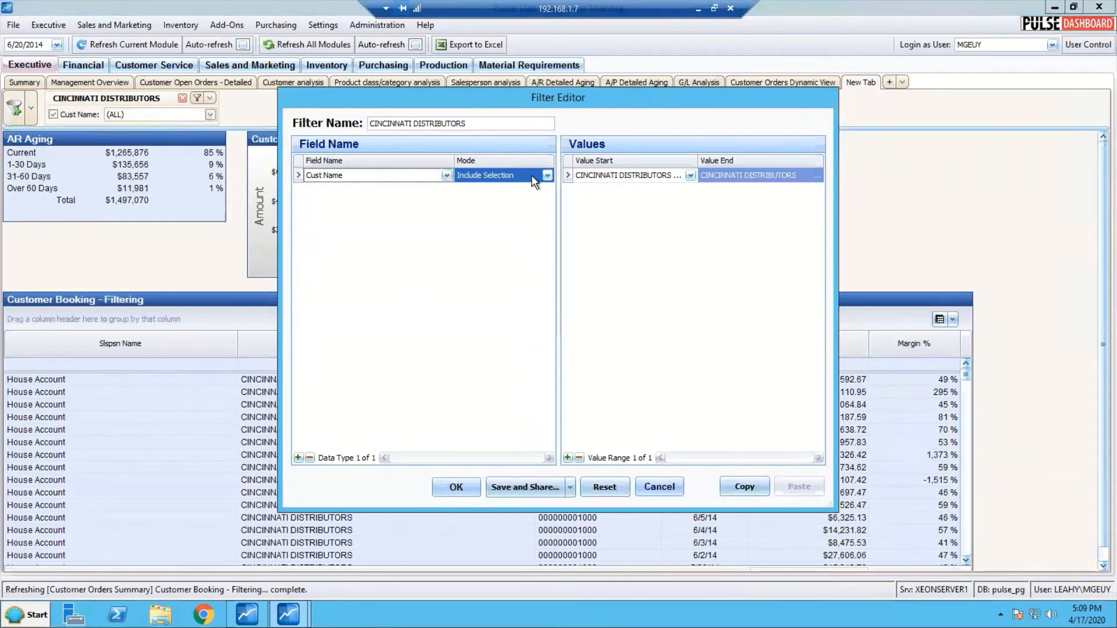
pyautogui.click(548, 176)
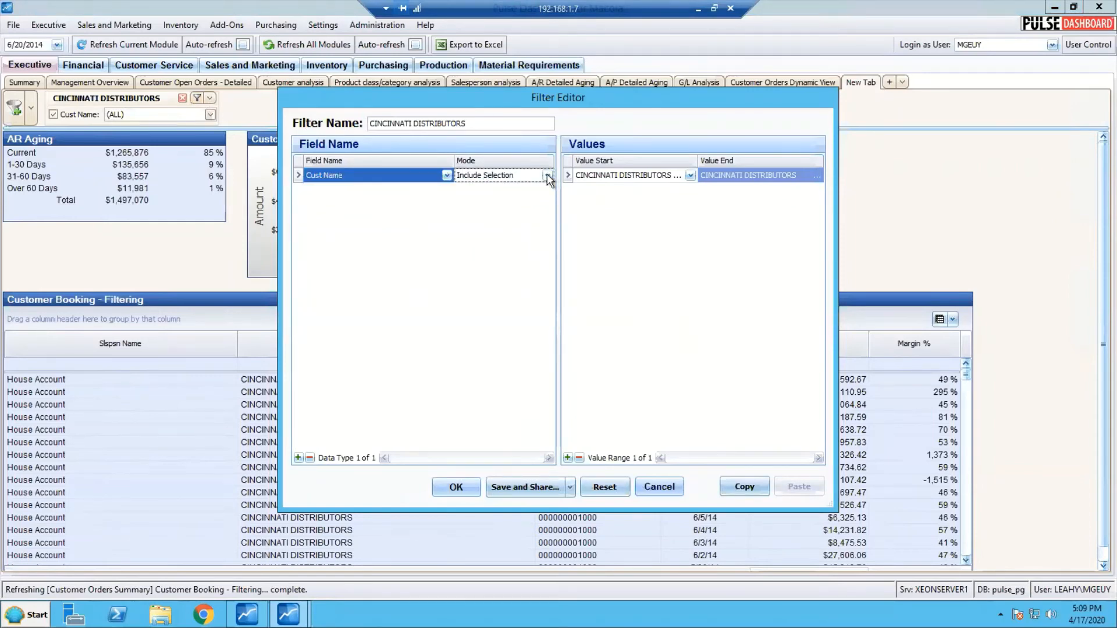
pyautogui.click(548, 176)
pyautogui.click(498, 189)
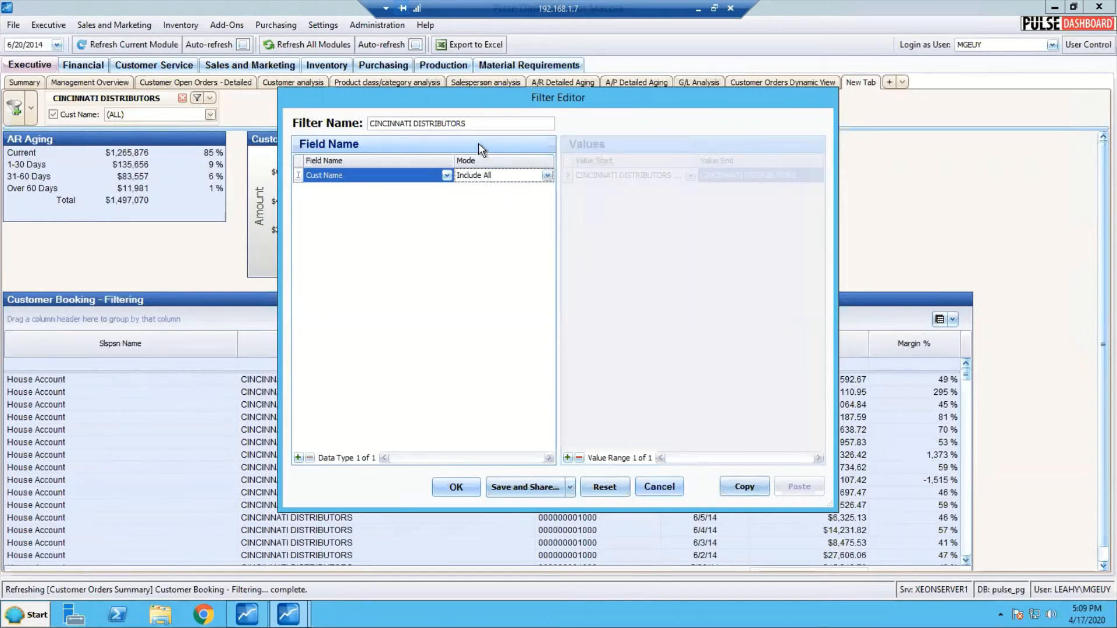
# Rename the panel filter as Select a Customer and apply the edited filter
pyautogui.click(485, 124)
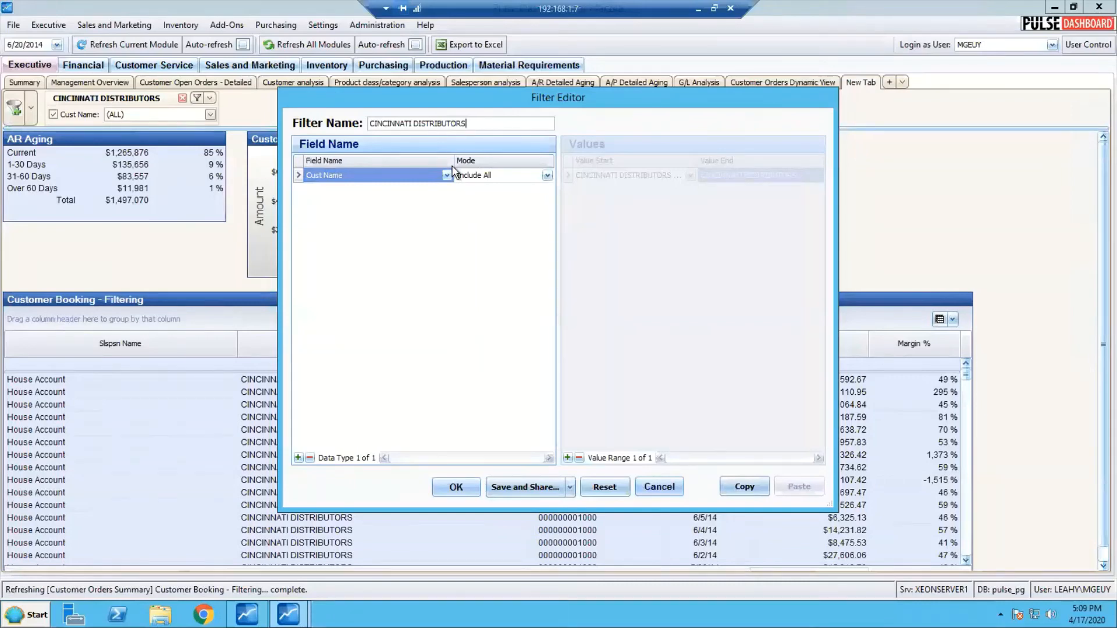
pyautogui.press('BackSpace')
pyautogui.press('BackSpace')
pyautogui.press('BackSpace')
pyautogui.press('BackSpace')
pyautogui.press('BackSpace')
pyautogui.press('BackSpace')
pyautogui.press('BackSpace')
pyautogui.press('BackSpace')
pyautogui.press('BackSpace')
pyautogui.press('BackSpace')
pyautogui.press('BackSpace')
pyautogui.press('BackSpace')
pyautogui.press('BackSpace')
pyautogui.press('BackSpace')
pyautogui.press('BackSpace')
pyautogui.press('BackSpace')
pyautogui.press('BackSpace')
pyautogui.press('BackSpace')
pyautogui.press('BackSpace')
pyautogui.press('BackSpace')
pyautogui.press('BackSpace')
pyautogui.press('BackSpace')
pyautogui.press('BackSpace')
pyautogui.write('Select a Customer')
pyautogui.click(455, 489)
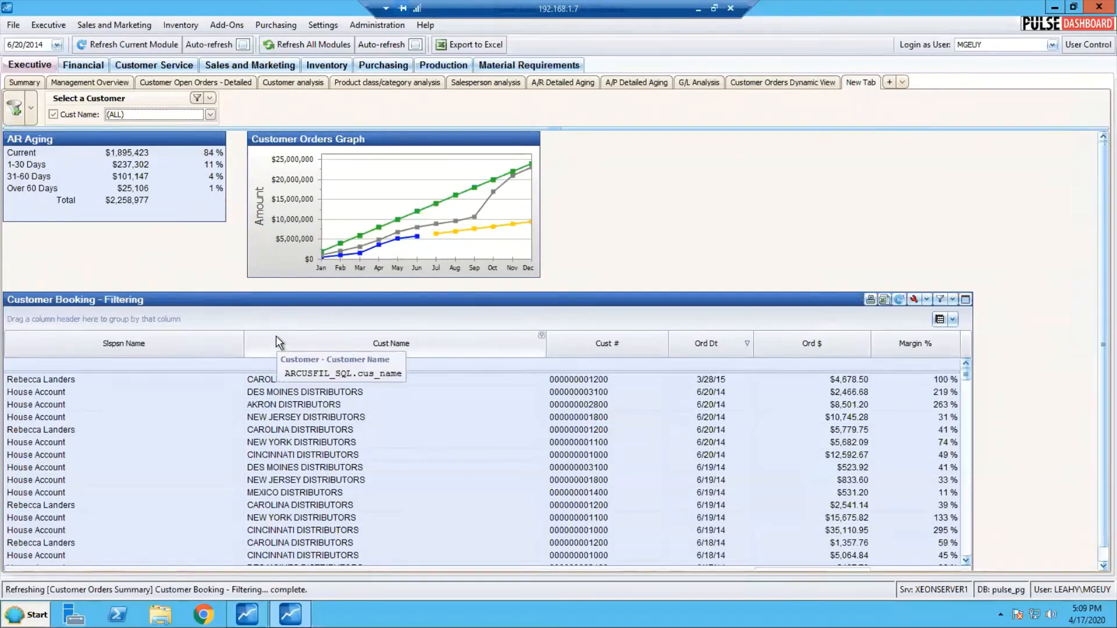
# Filter all reports on the tab by AKRON DISTRIBUTORS and switch the customer selection to CINCINNATI DISTRIBUTORS
pyautogui.click(211, 117)
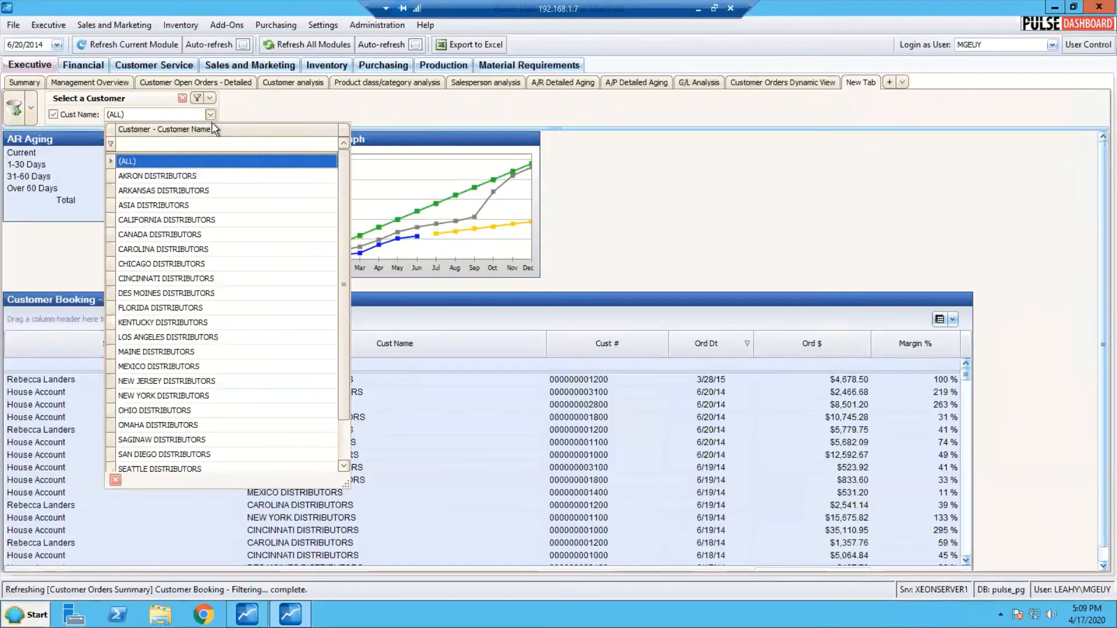
pyautogui.click(190, 175)
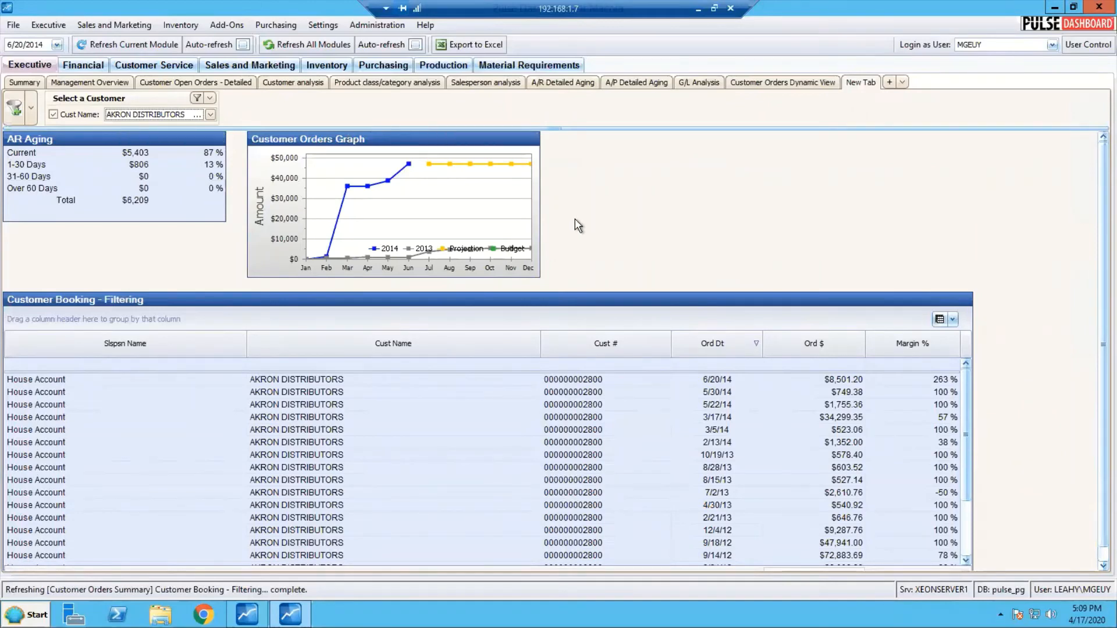
pyautogui.click(210, 117)
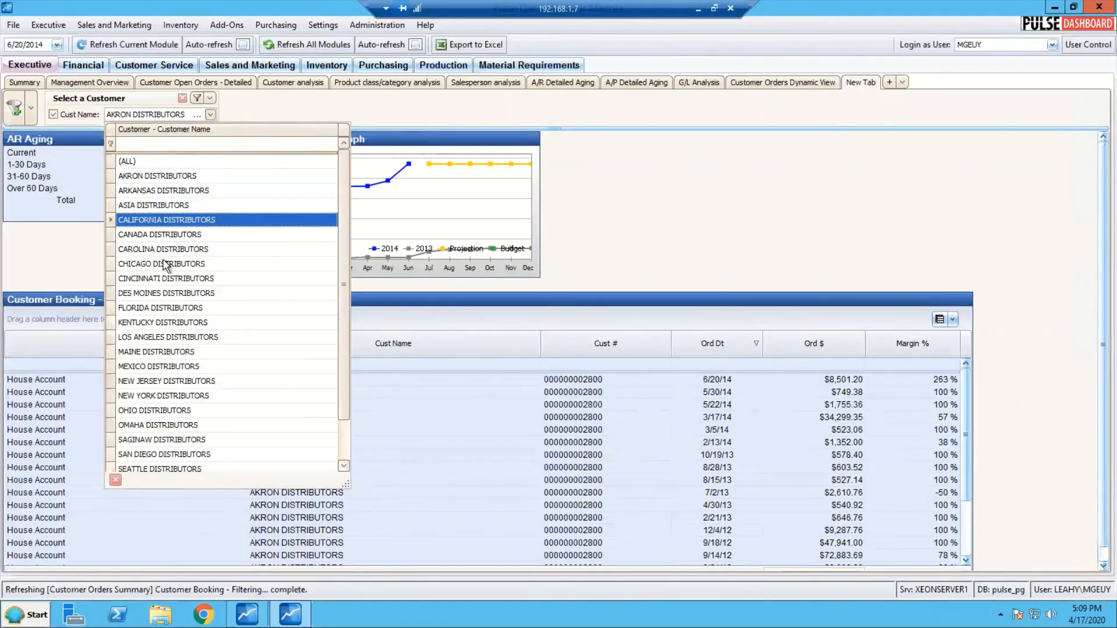
pyautogui.click(159, 275)
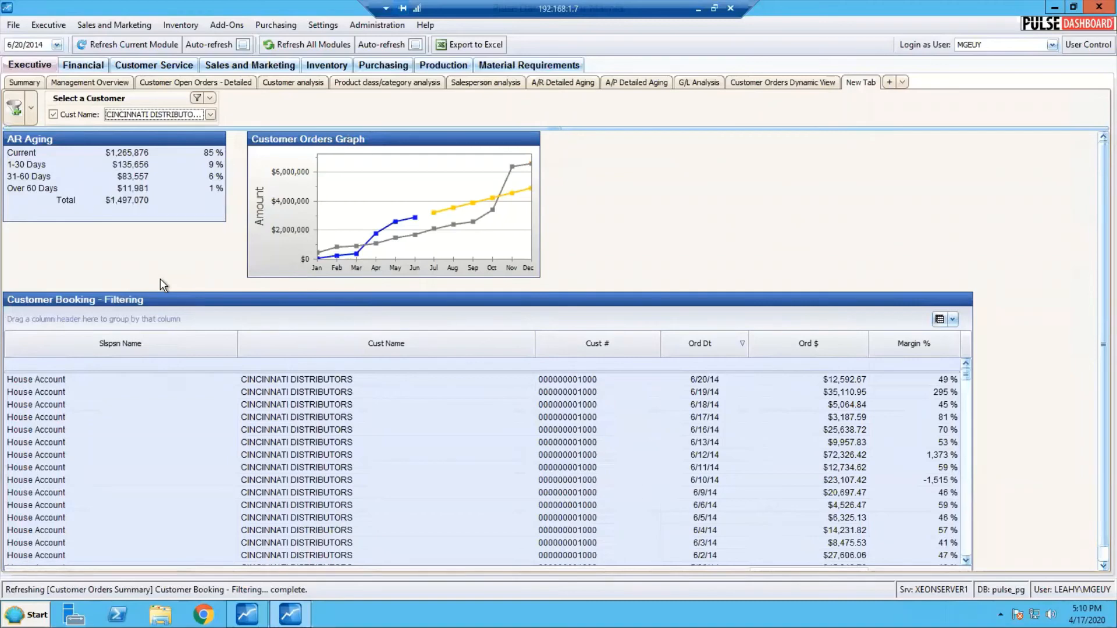
pyautogui.moveTo(144, 292)
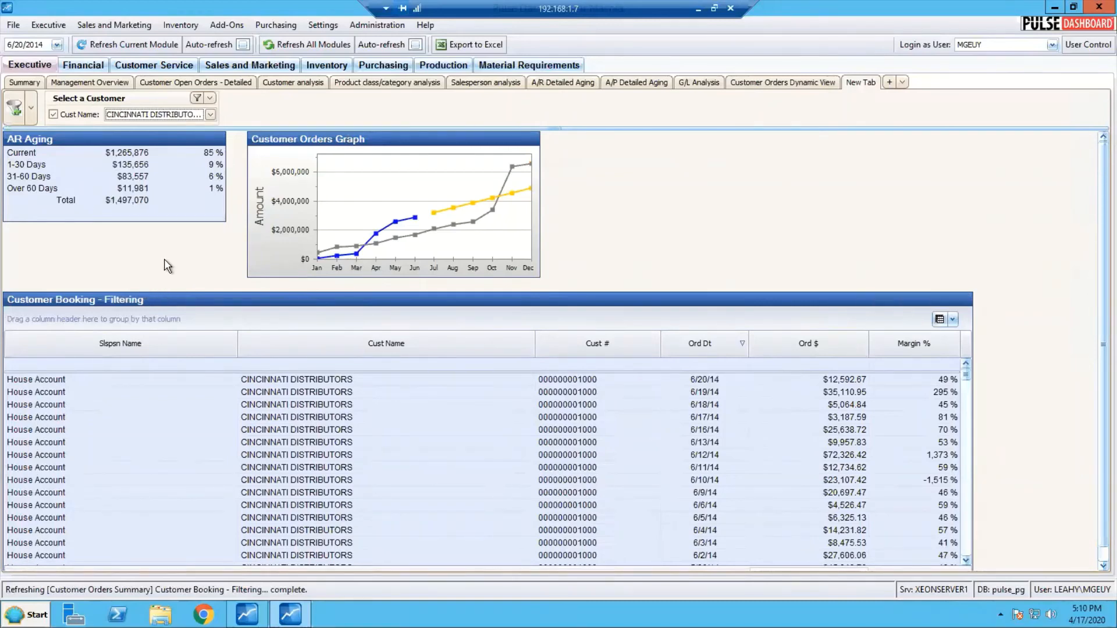